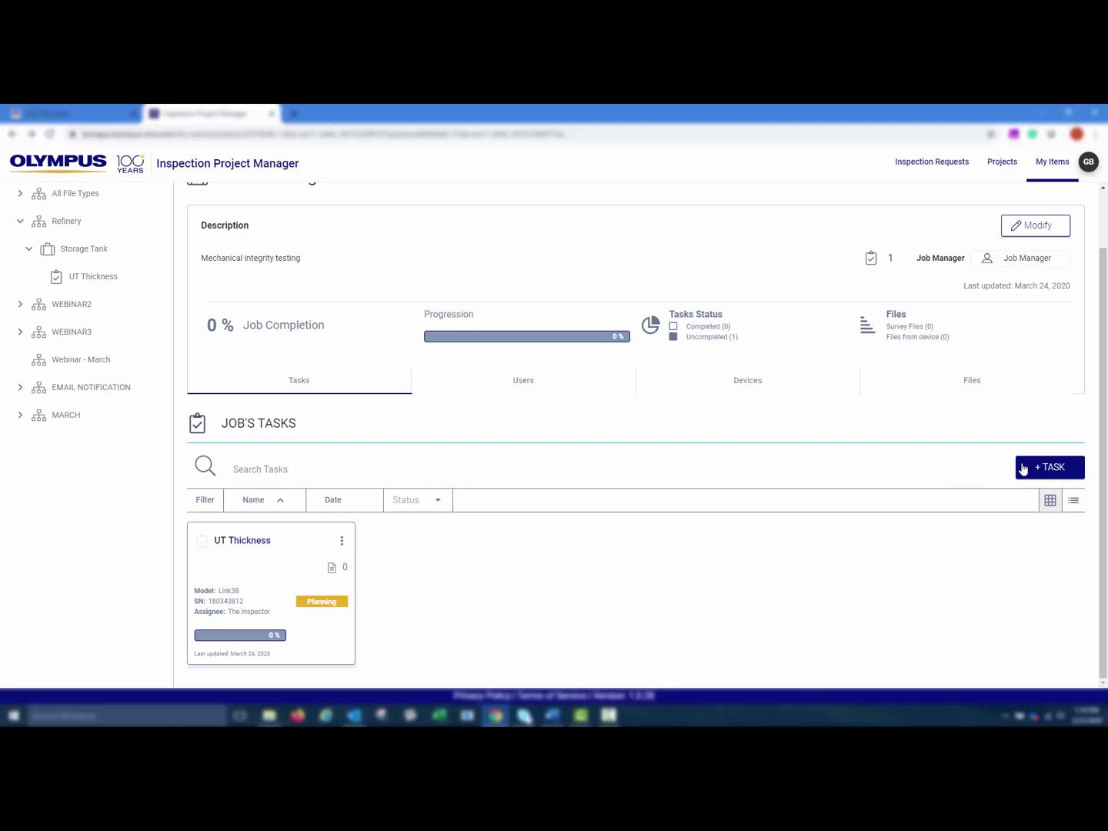
Fill a new task form with name TANK128, device 38-Link, serial 180343812 and inspector The Inspector.
left_click(1036, 469)
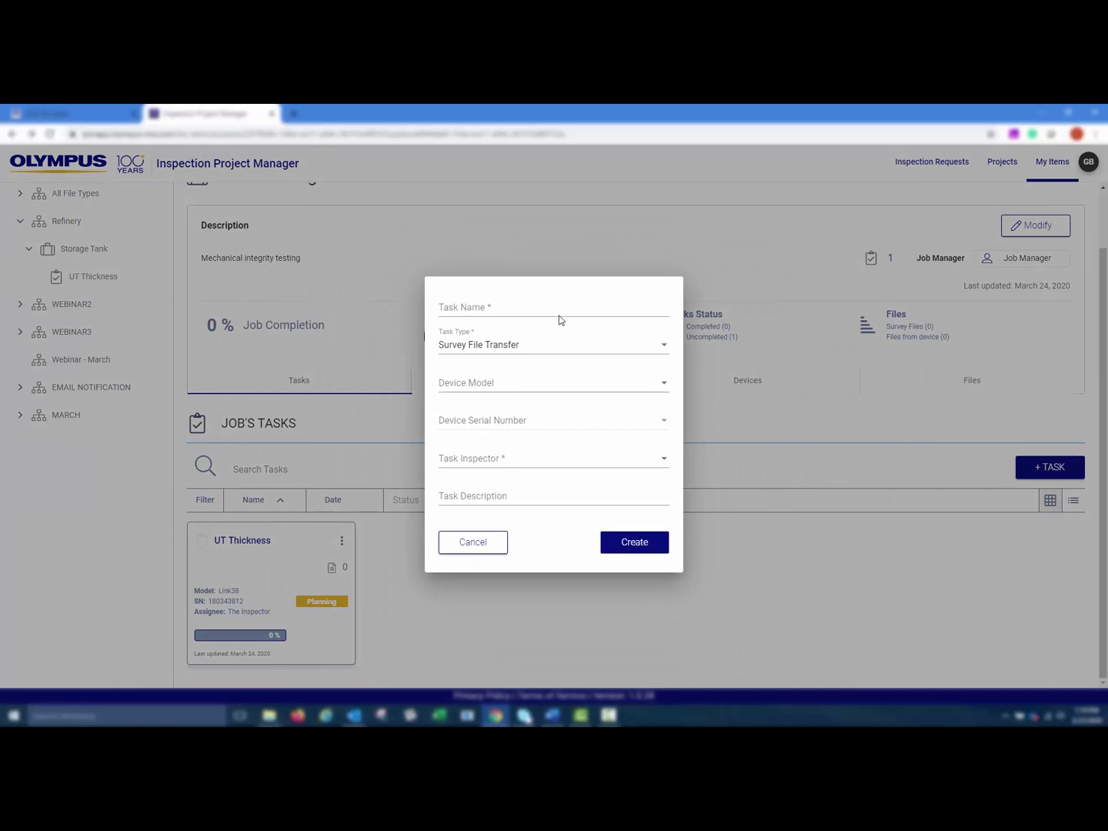
left_click(559, 307)
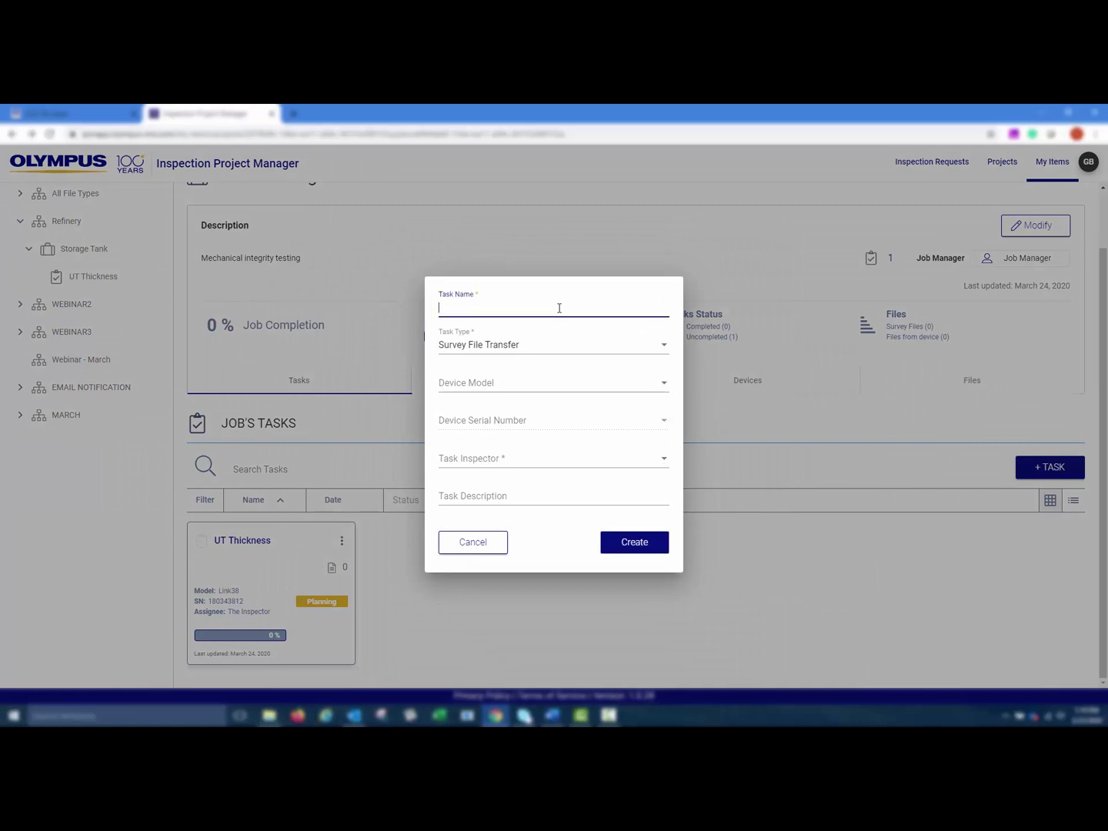
type("TANK128")
left_click(544, 384)
left_click(545, 385)
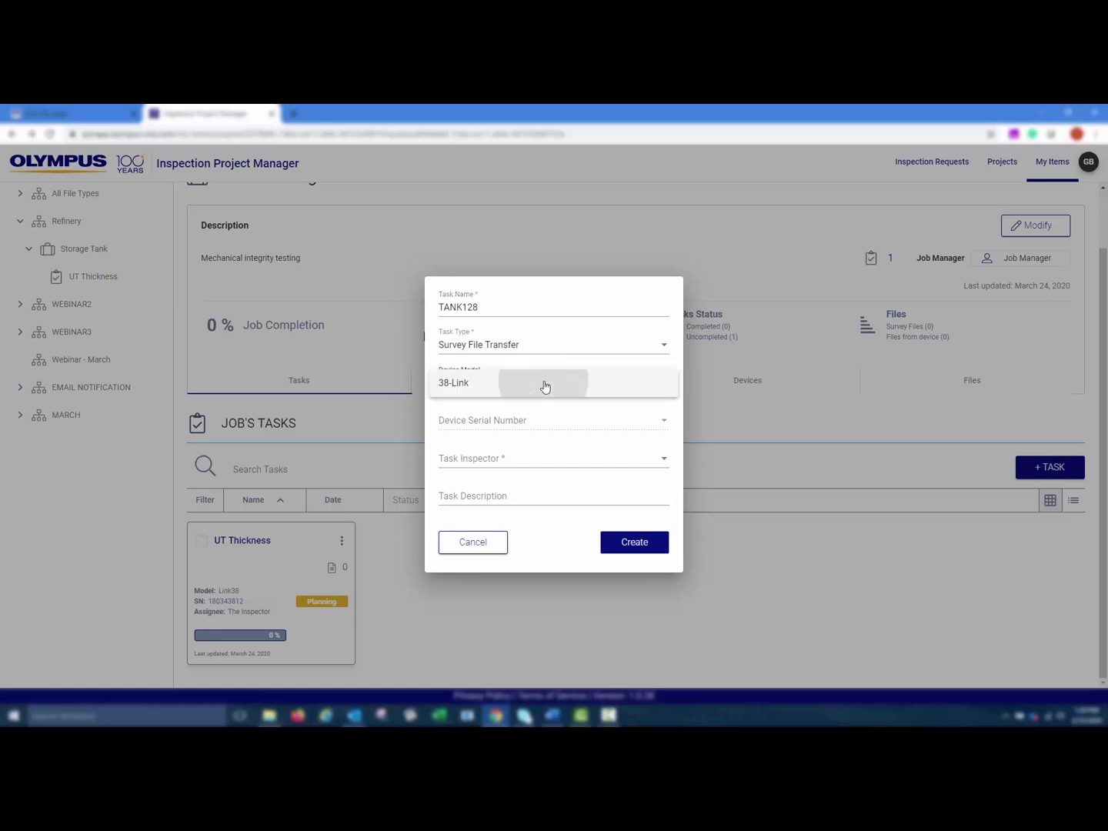
left_click(539, 429)
left_click(539, 428)
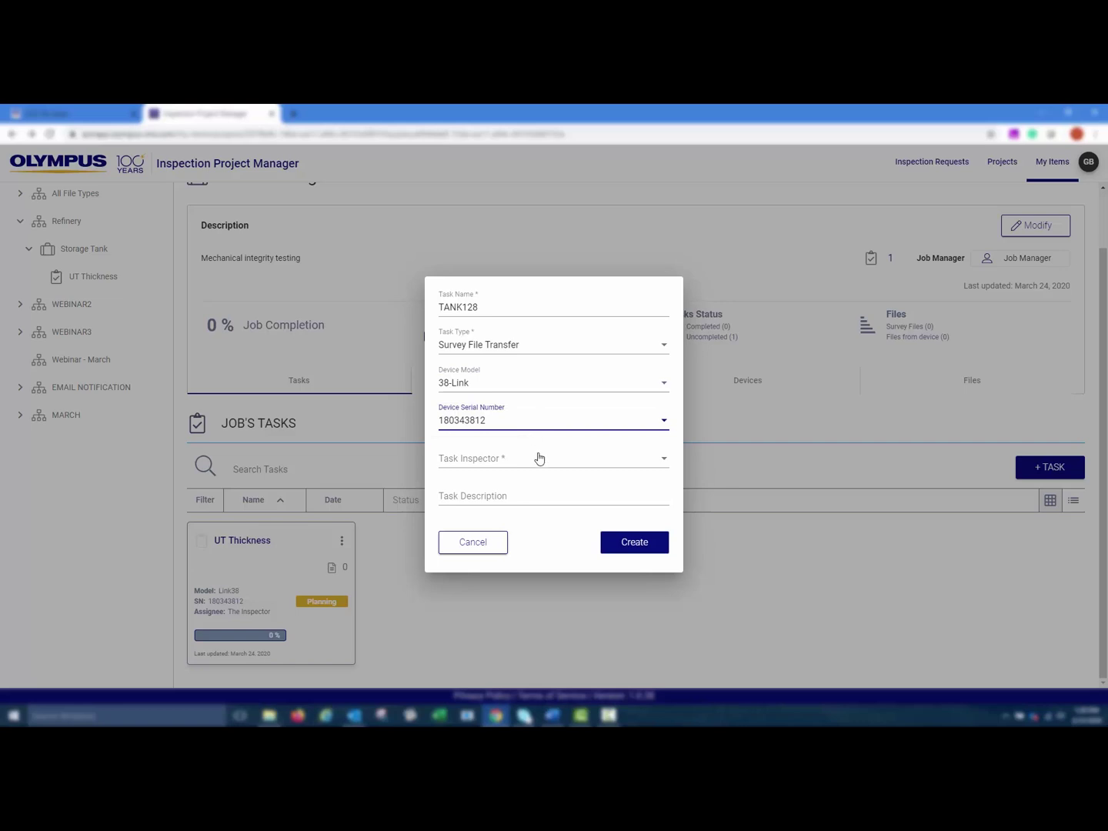
left_click(538, 459)
left_click(537, 468)
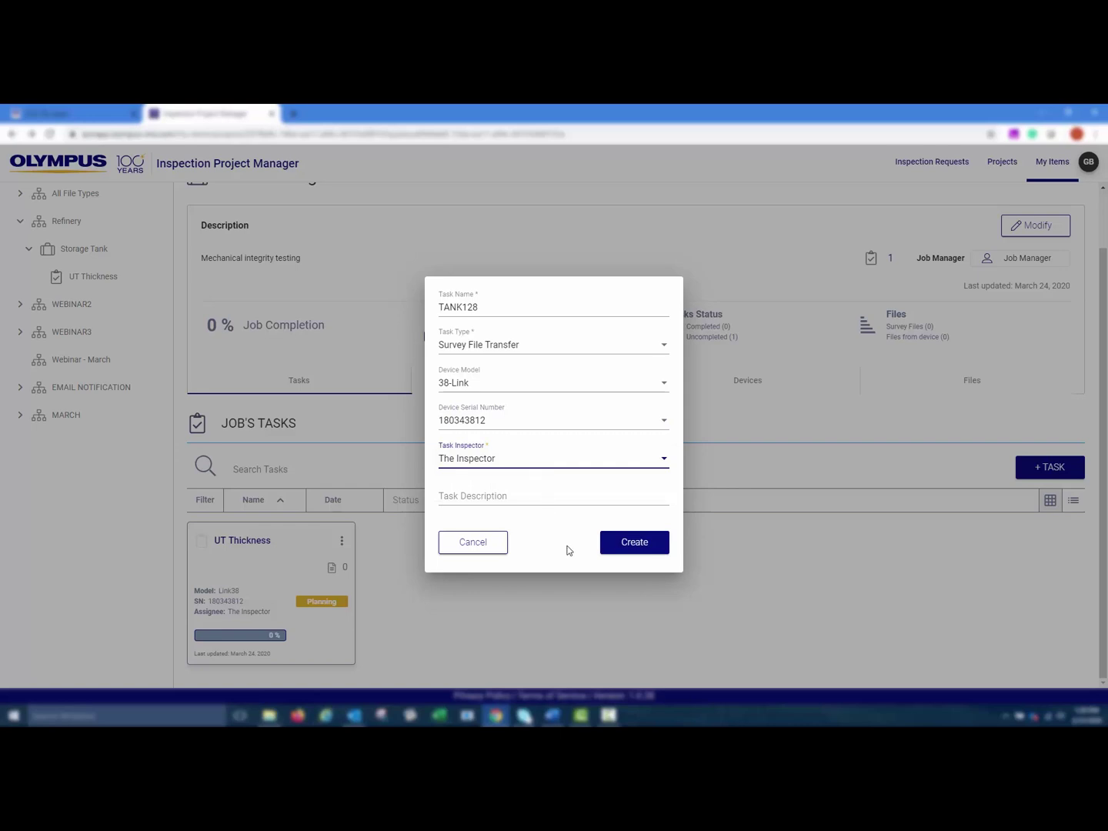
Create the TANK128 task, open its detail page, and dismiss the add-file options unused.
left_click(632, 551)
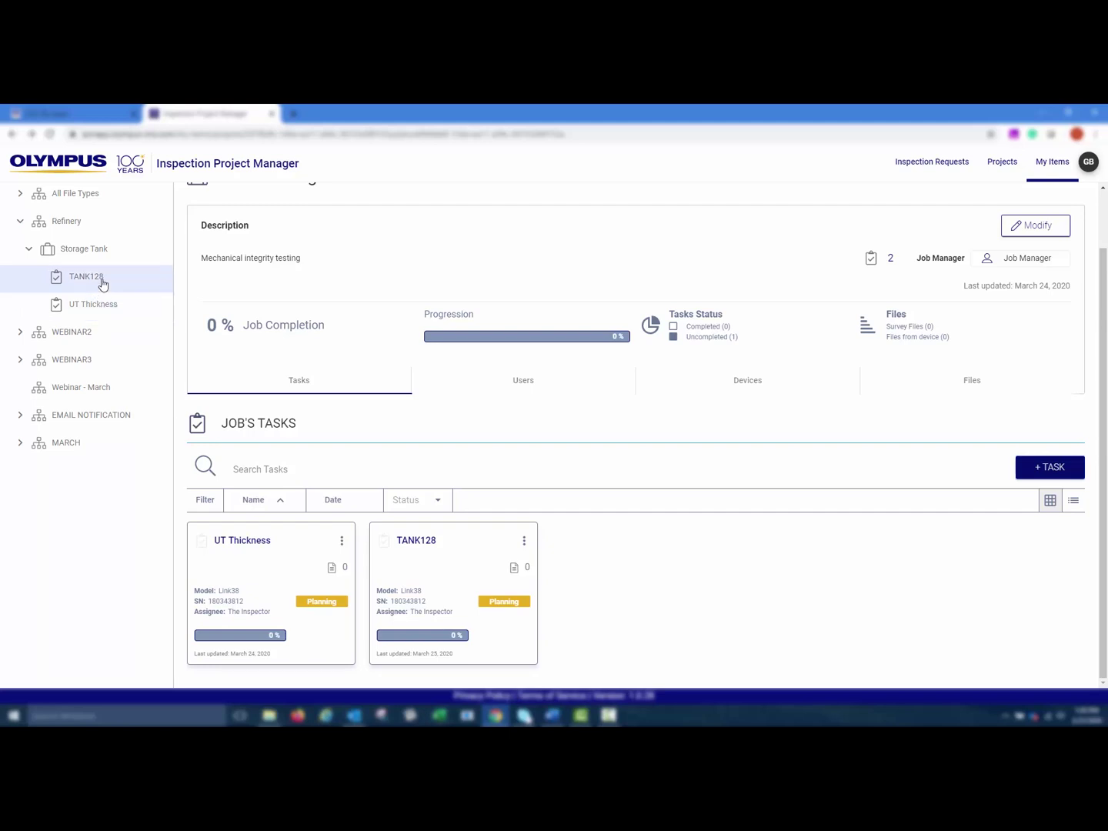
left_click(103, 283)
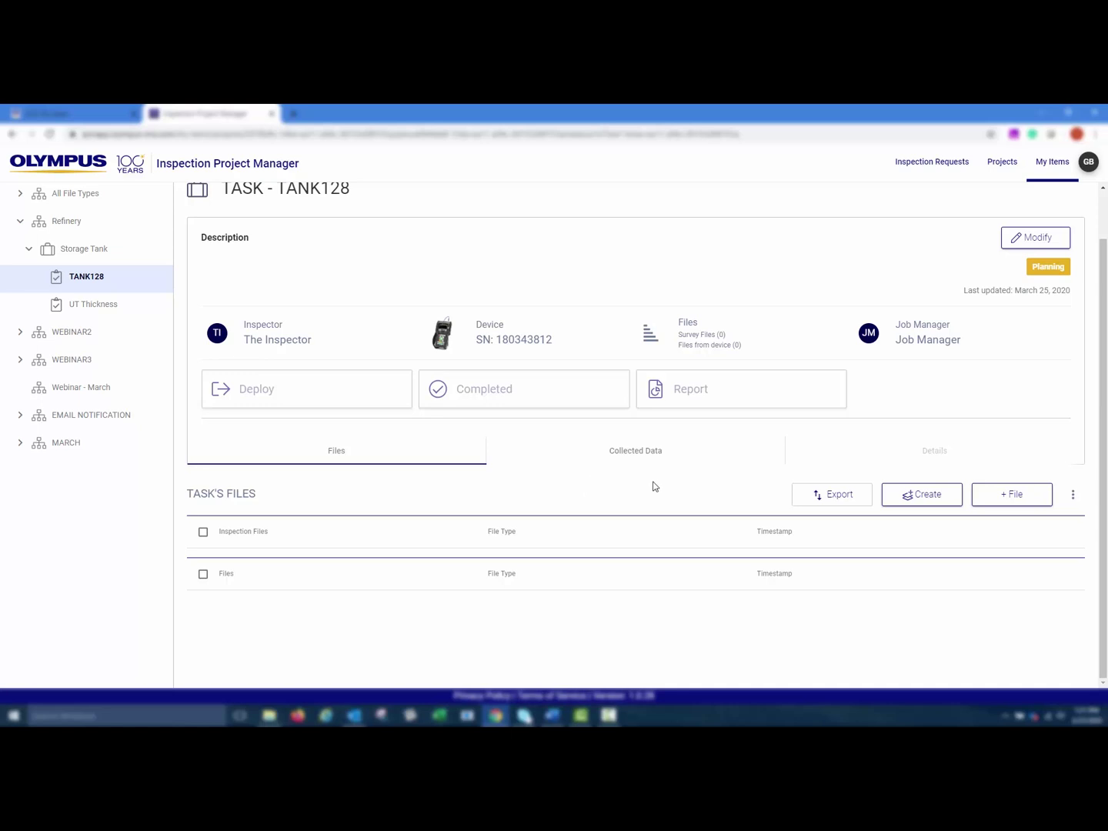
left_click(1010, 501)
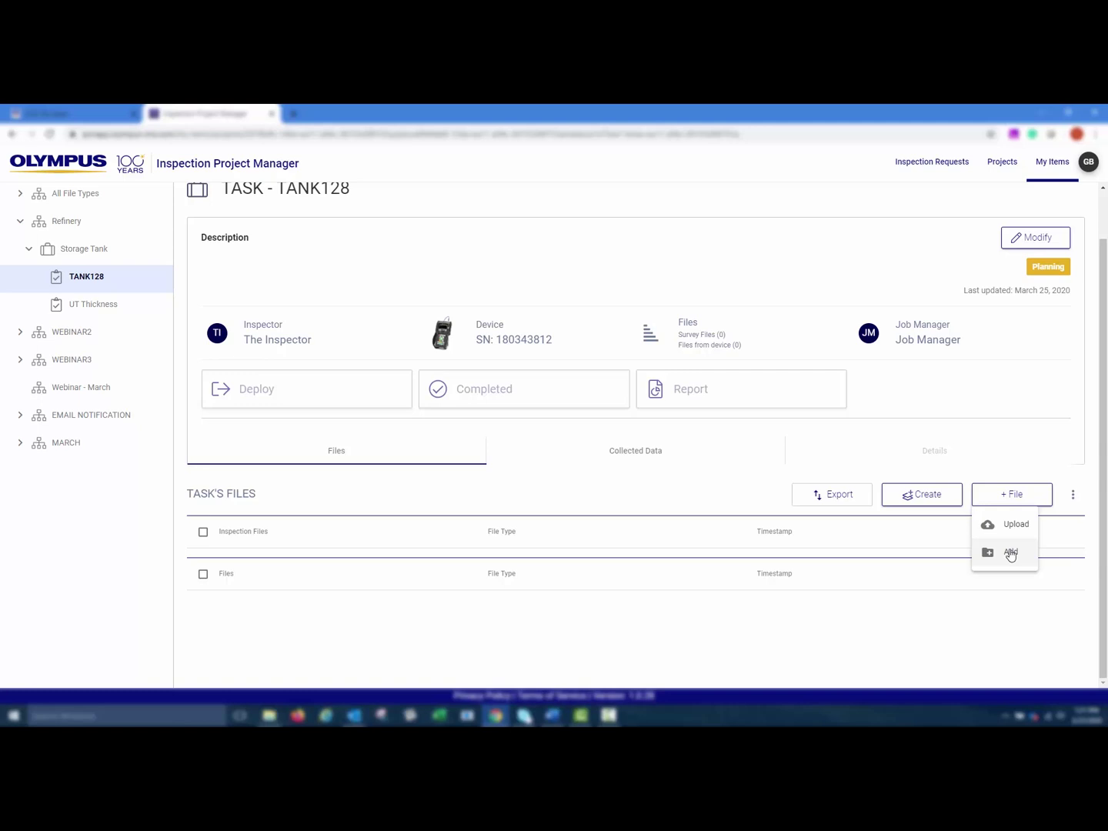
left_click(926, 619)
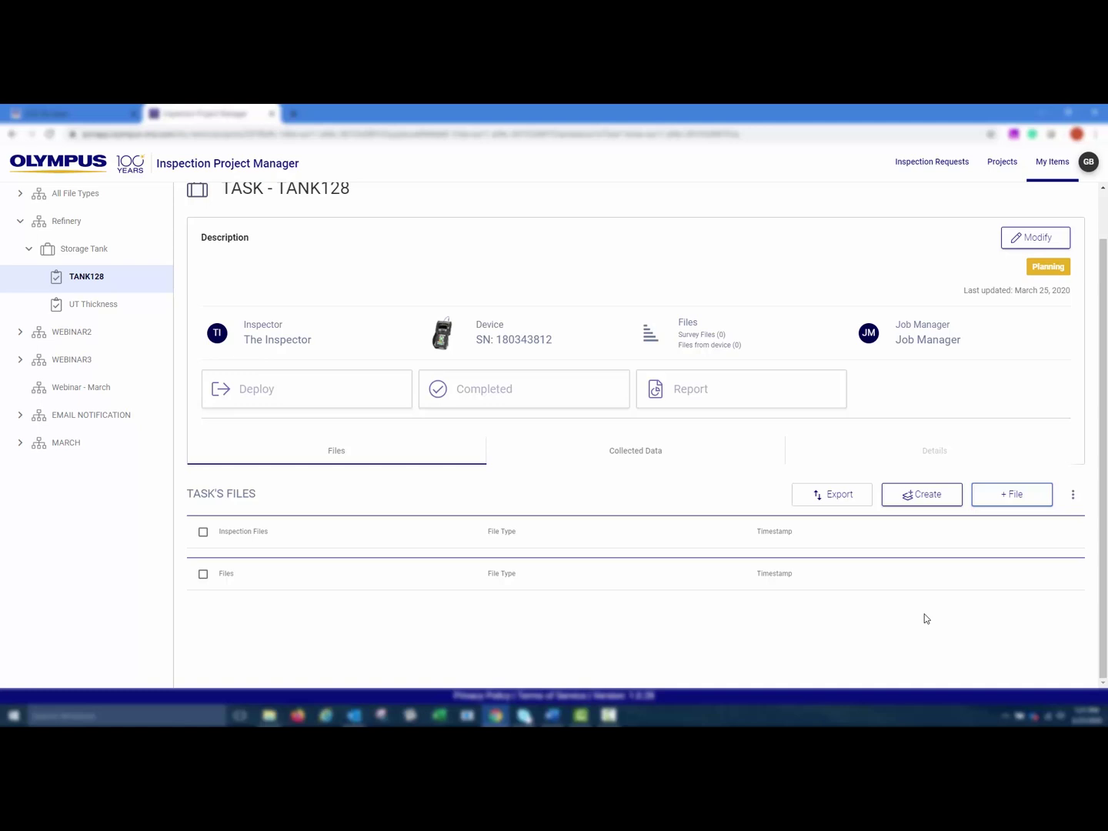
Start a new survey file named TANK128.
left_click(924, 500)
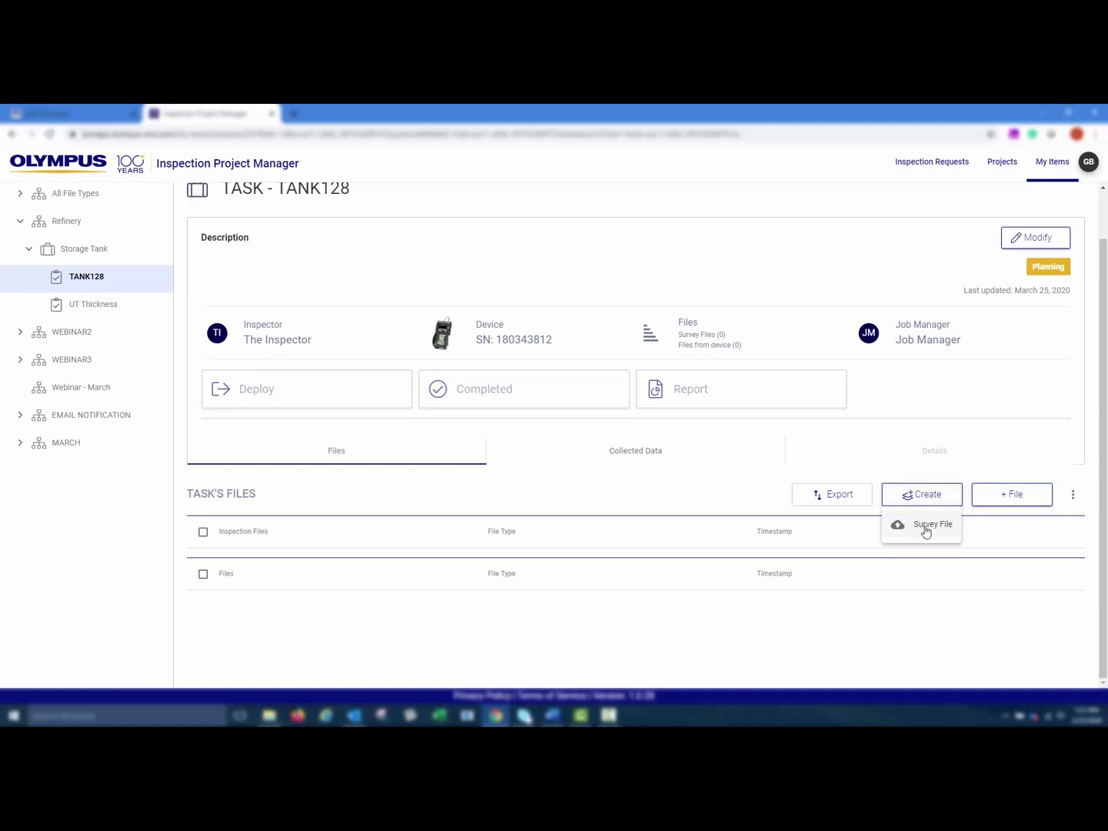
left_click(926, 529)
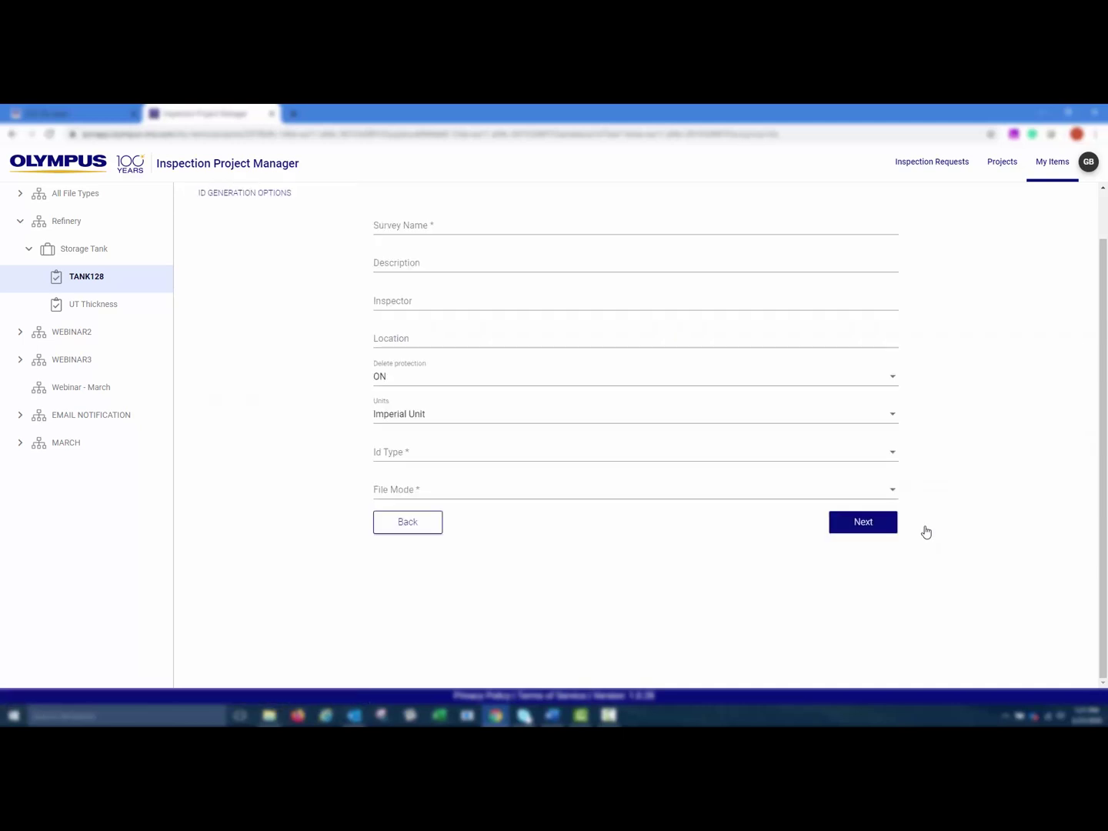
left_click(515, 225)
type("TANK")
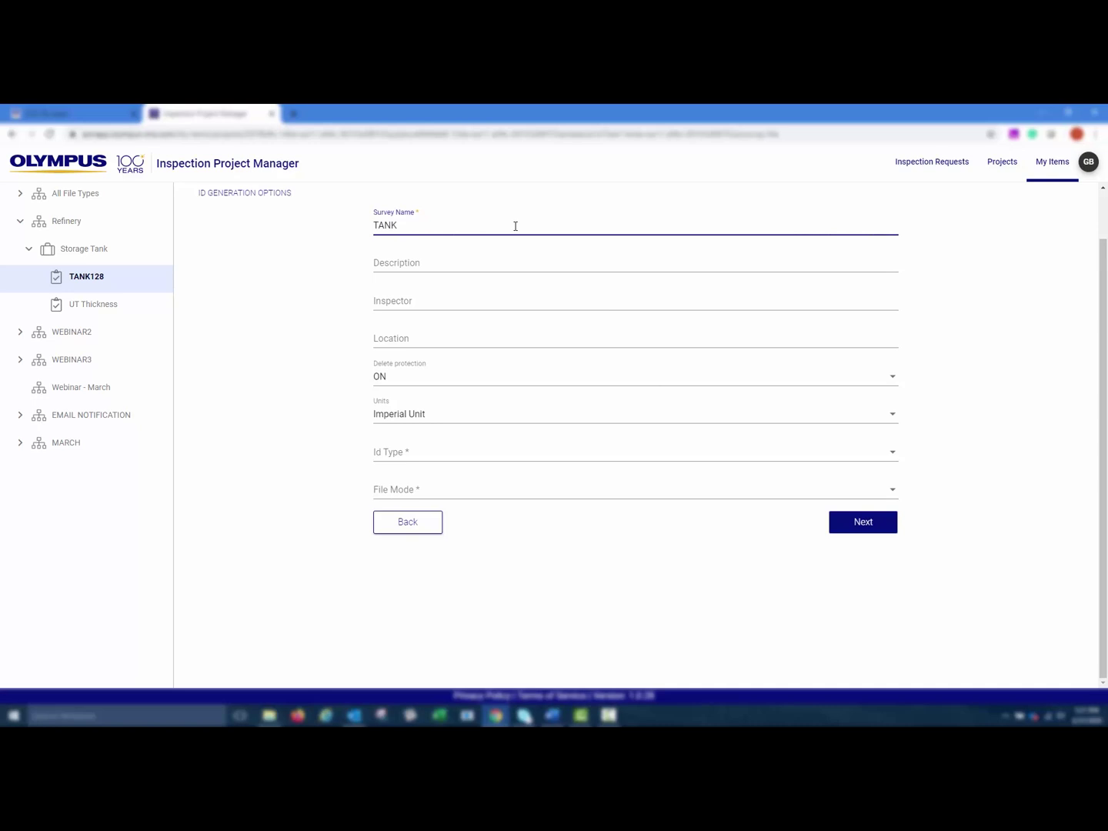
type("128")
Set the survey's ID type to 2D GRID and file mode to THICKNESS, then continue.
left_click(472, 460)
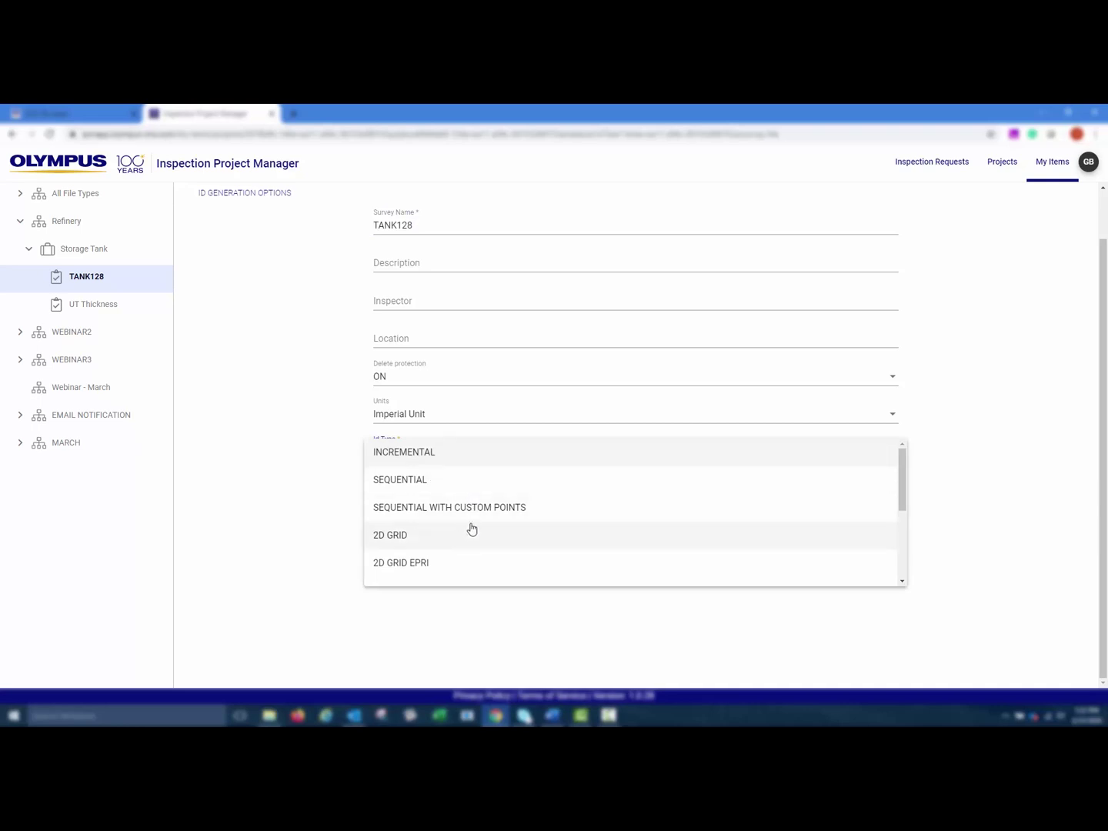
scroll(469, 531, "down", 3)
scroll(470, 527, "up", 2)
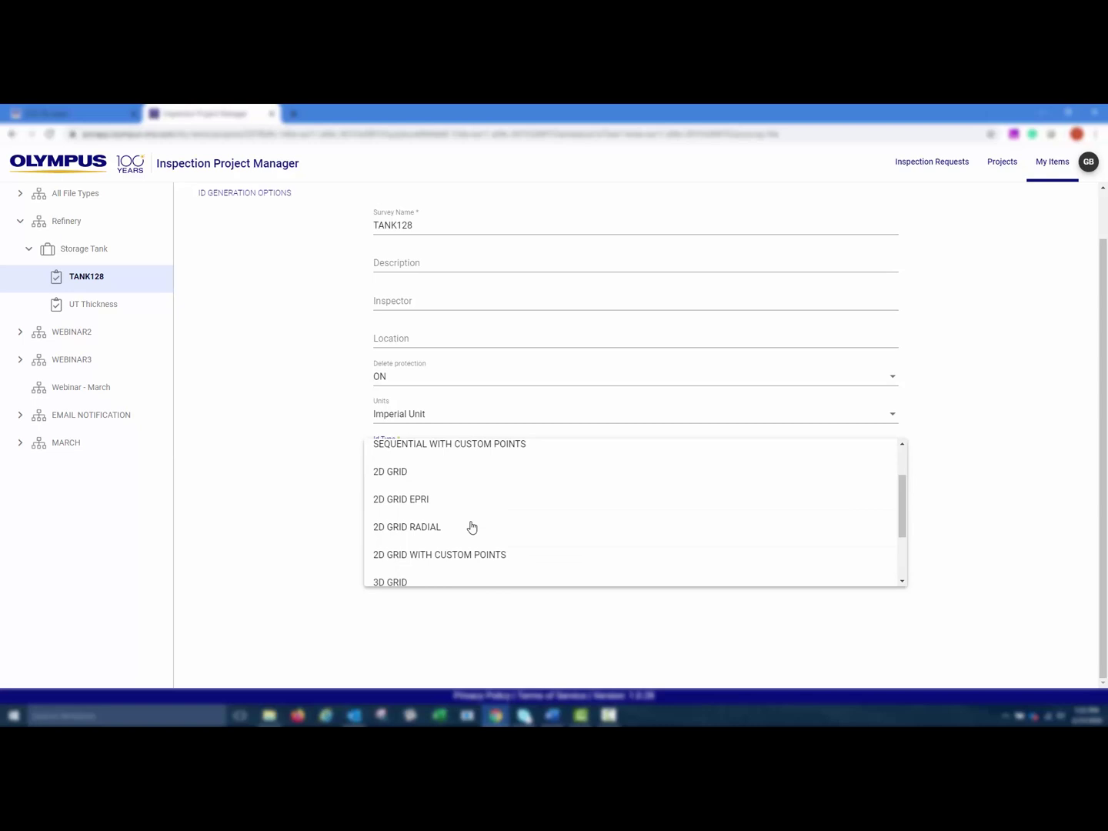
left_click(447, 502)
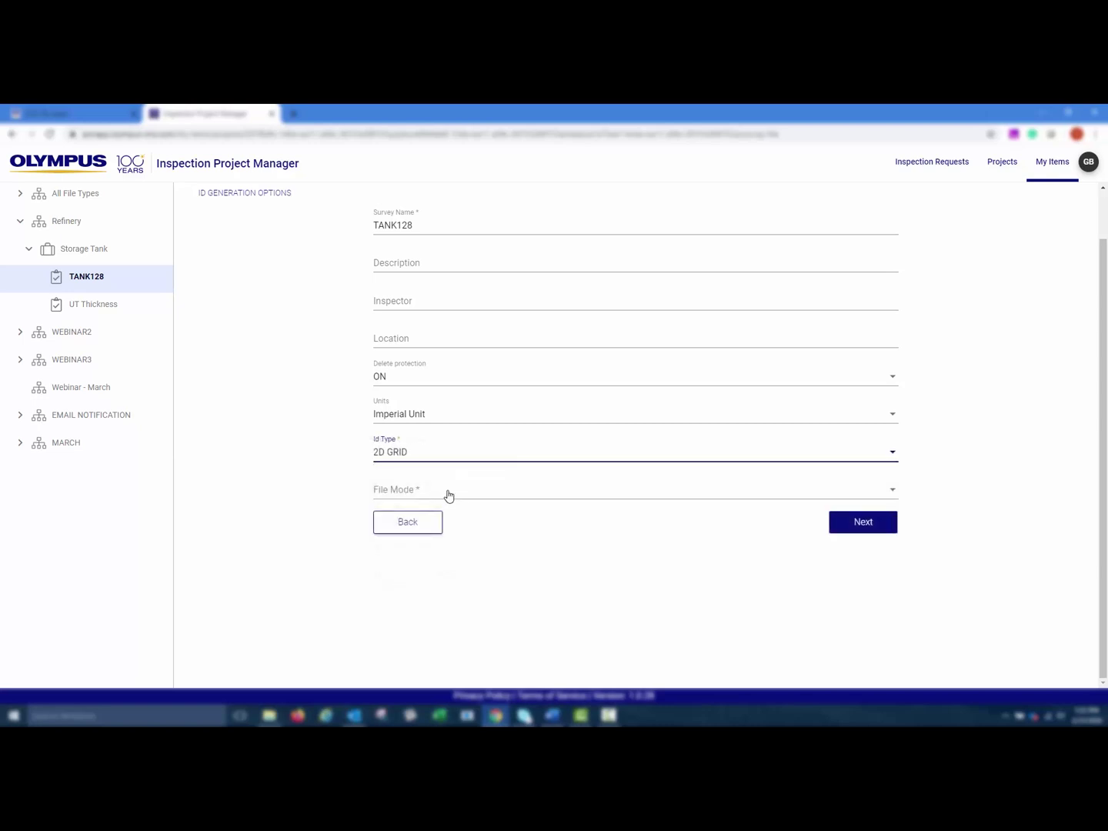
left_click(449, 496)
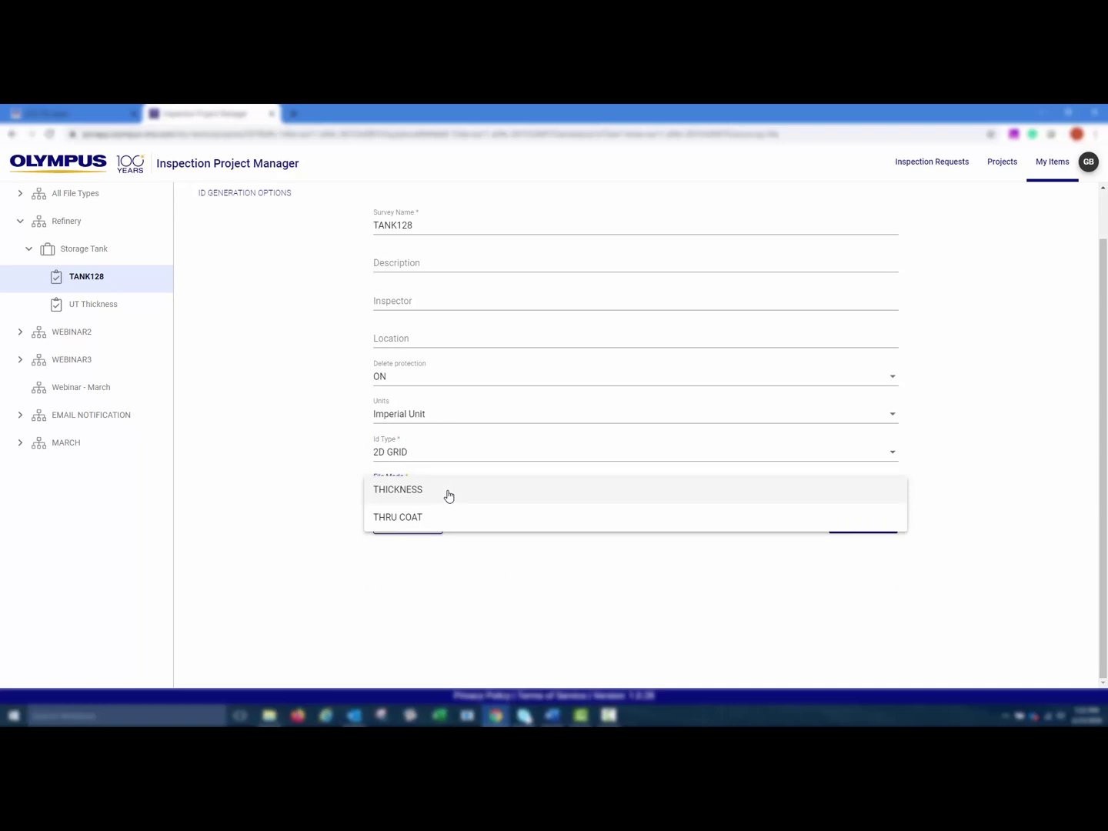
left_click(449, 493)
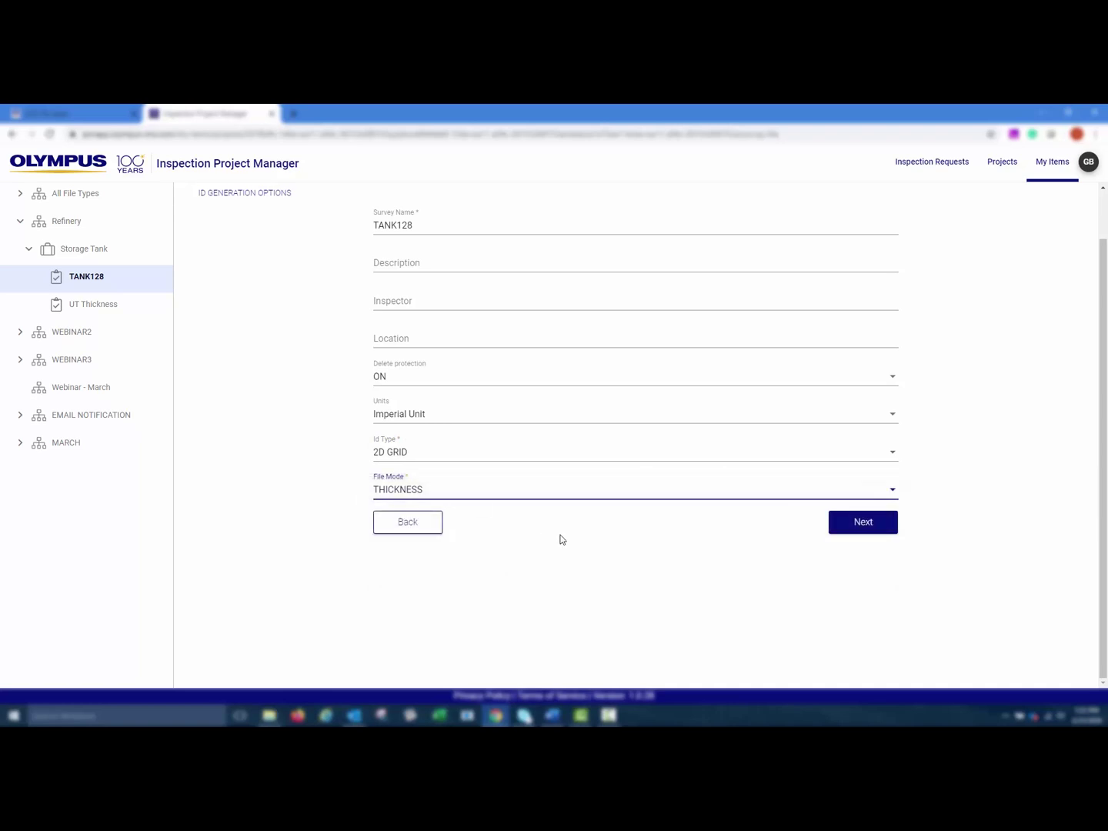
left_click(861, 527)
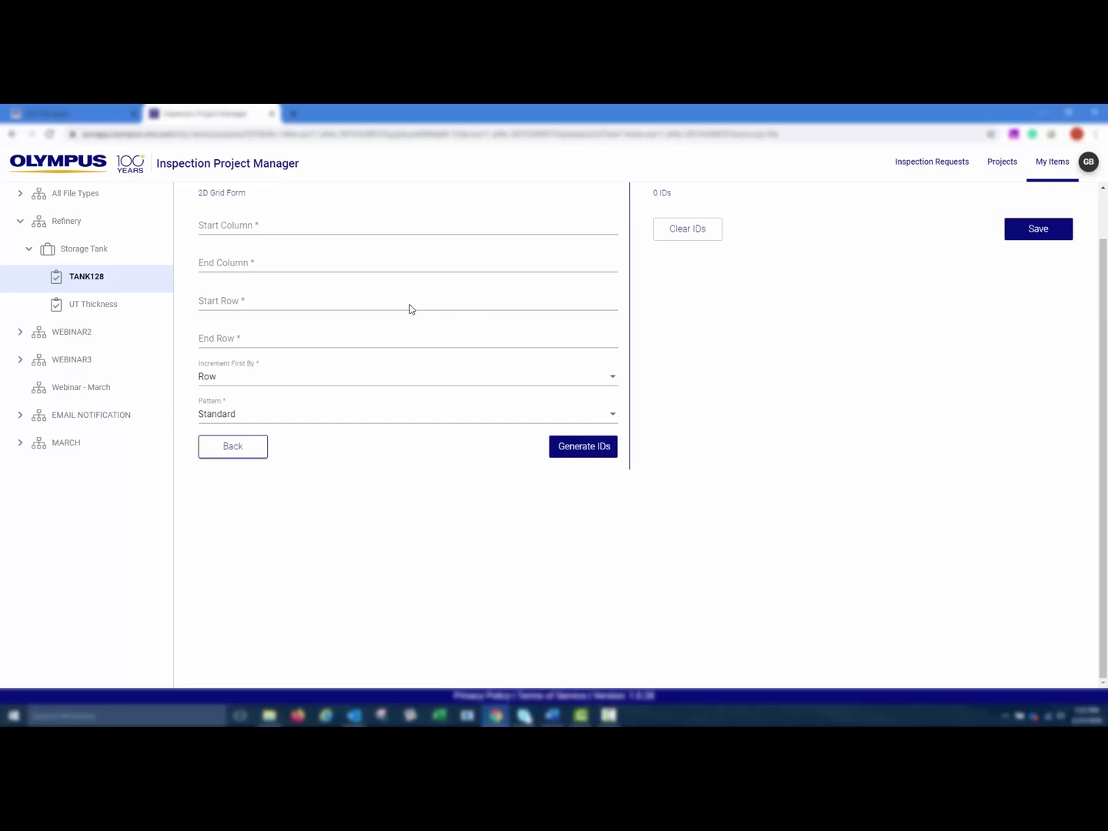
Enter columns 01–02 and rows a–d, generate IDs 01A–02D, and save the survey file.
left_click(344, 228)
type("0")
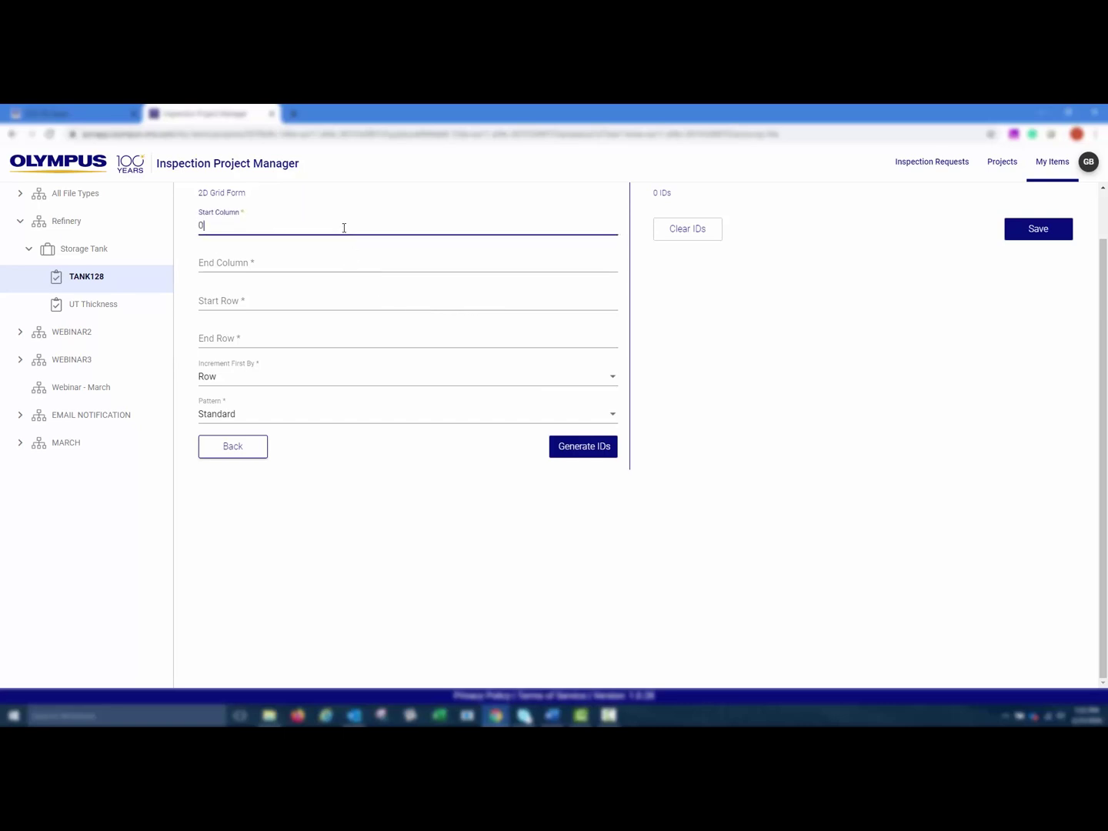
type("1")
key("Tab")
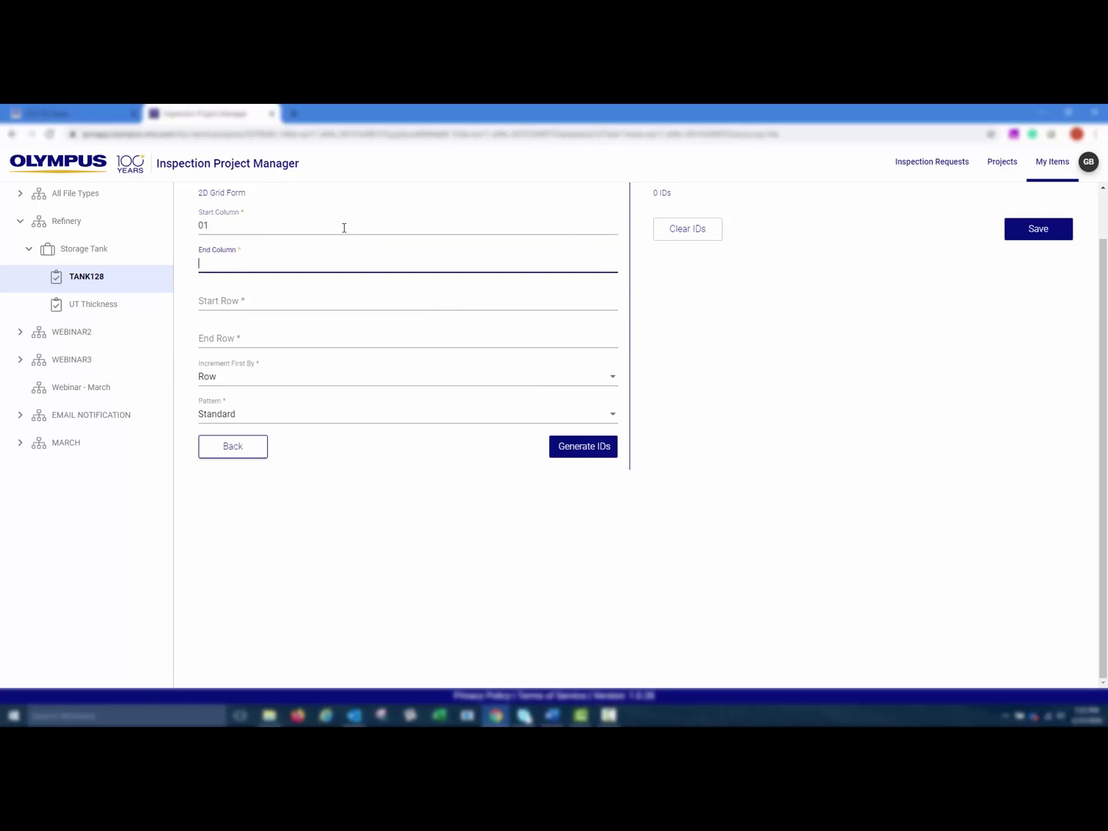
type("02")
key("Tab")
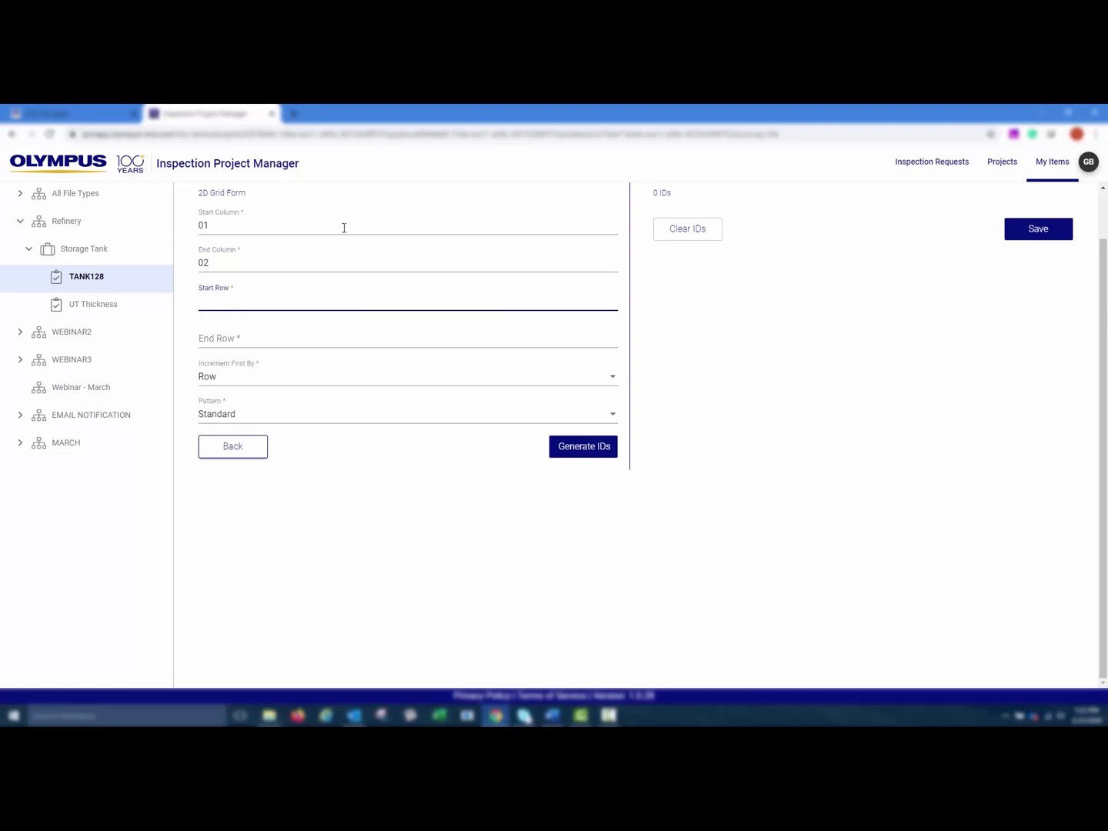
type("a")
key("Tab")
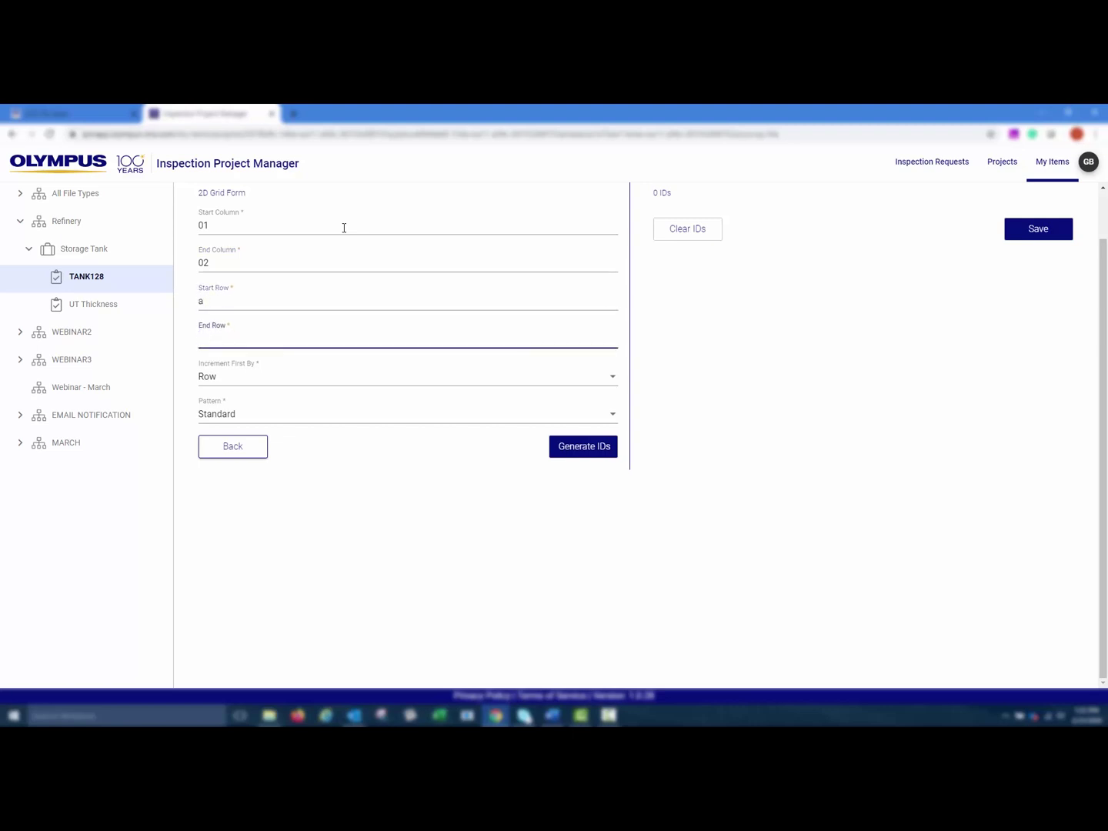
type("d")
left_click(587, 453)
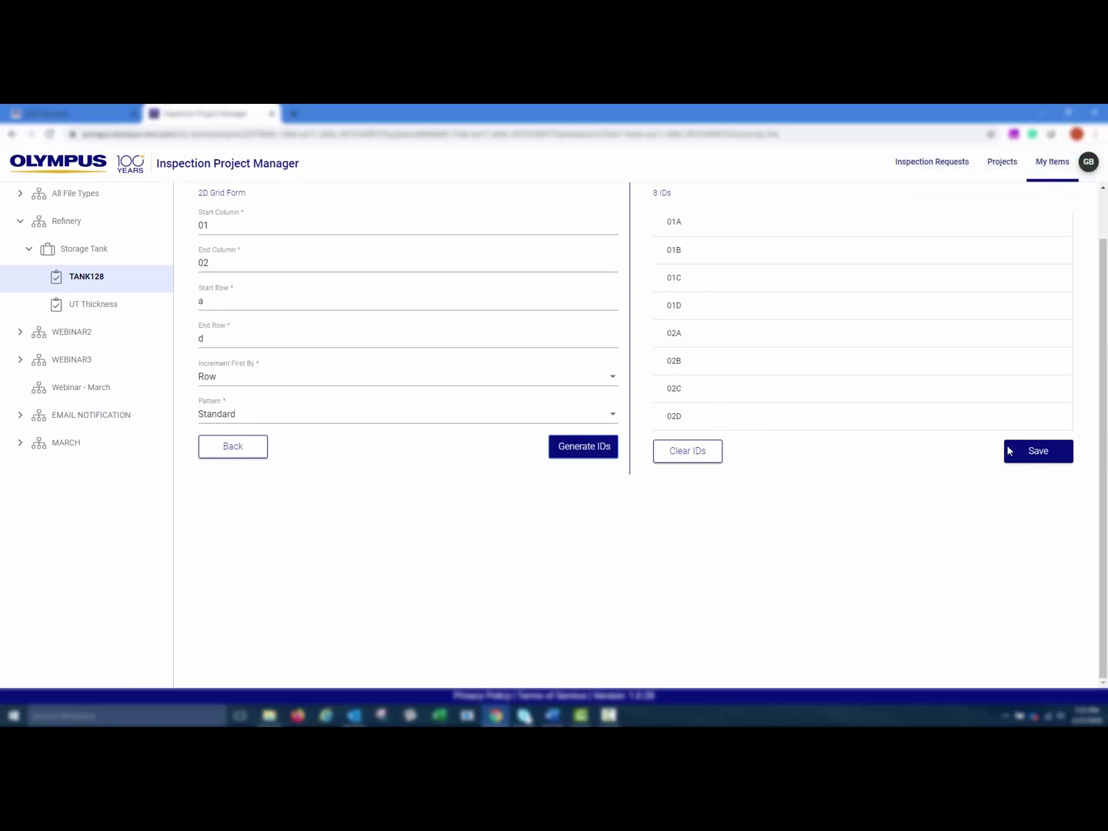
left_click(1031, 454)
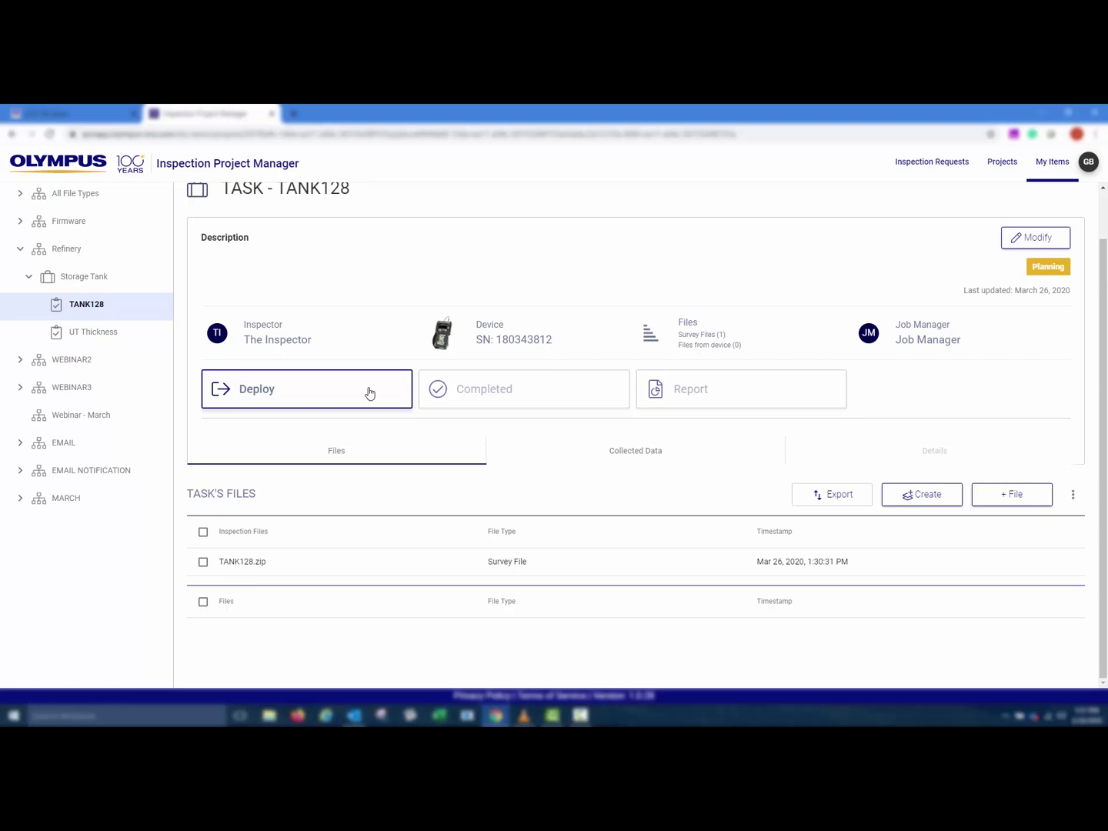
Deploy TANK128, writing TANK128.zip to the 38DL Plus gauge.
left_click(369, 393)
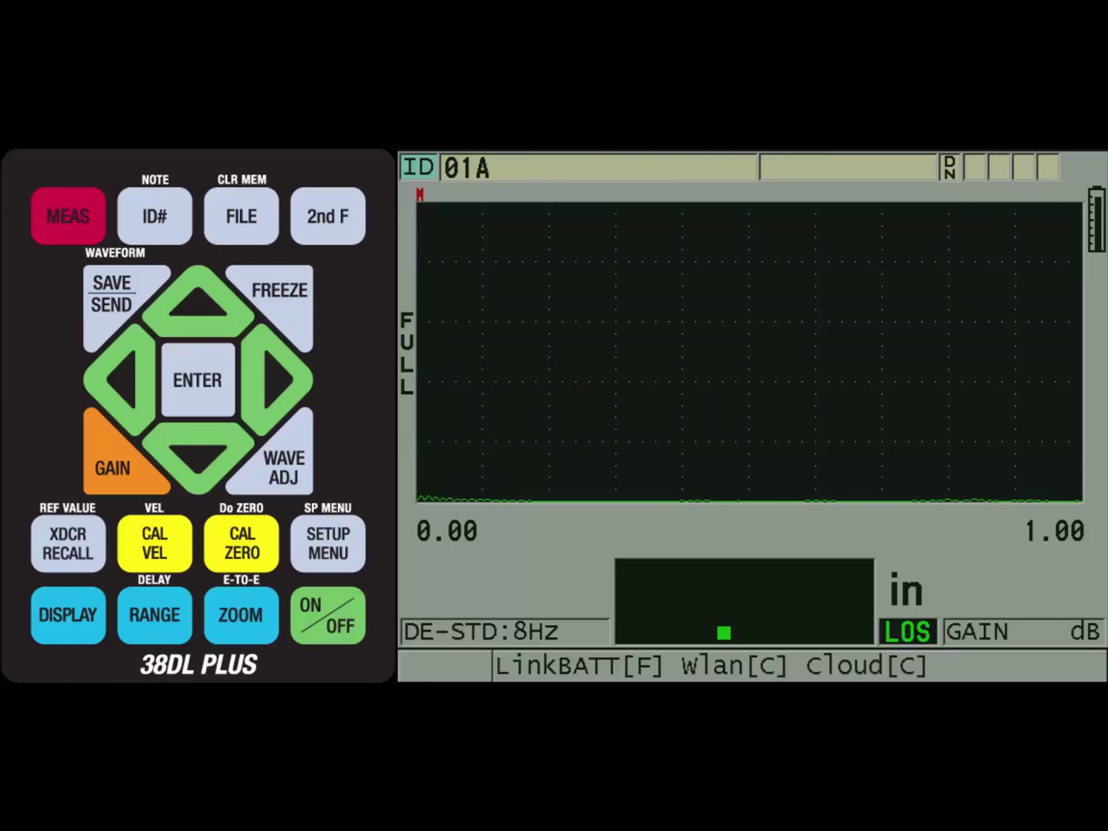
Open the TANK128 survey on the gauge and return to the measurement screen.
left_click(240, 216)
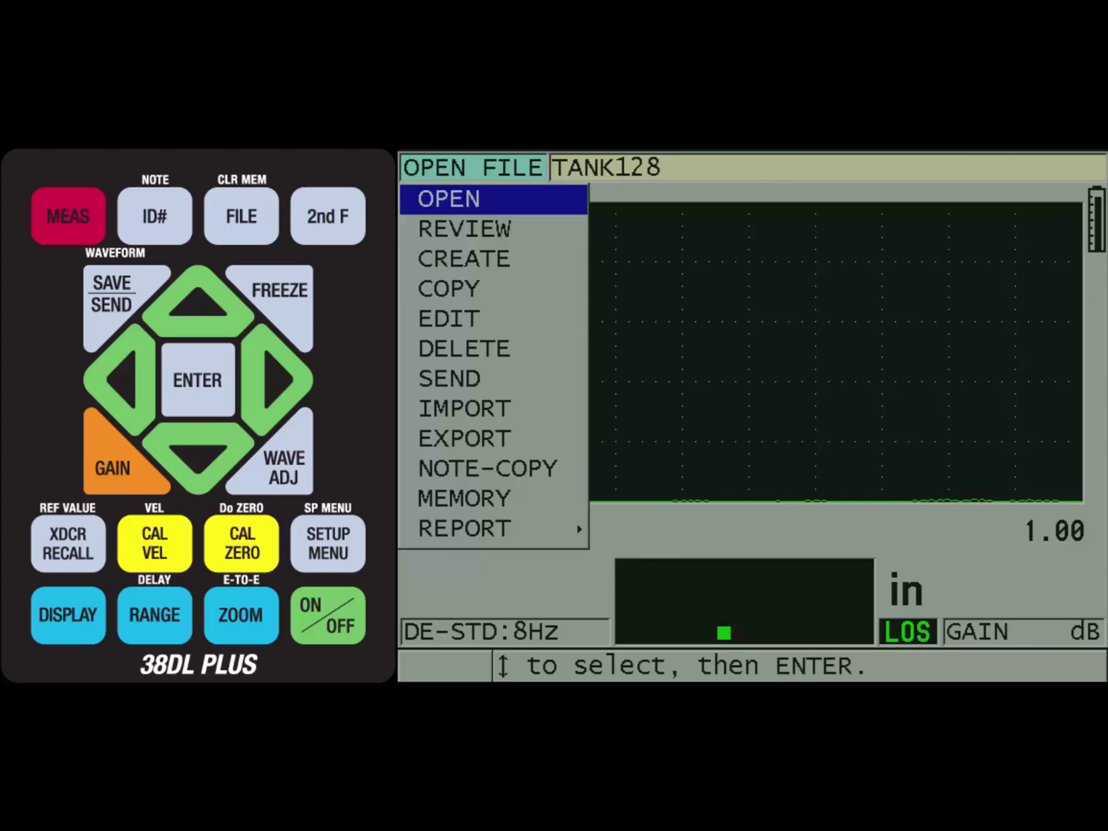
left_click(68, 216)
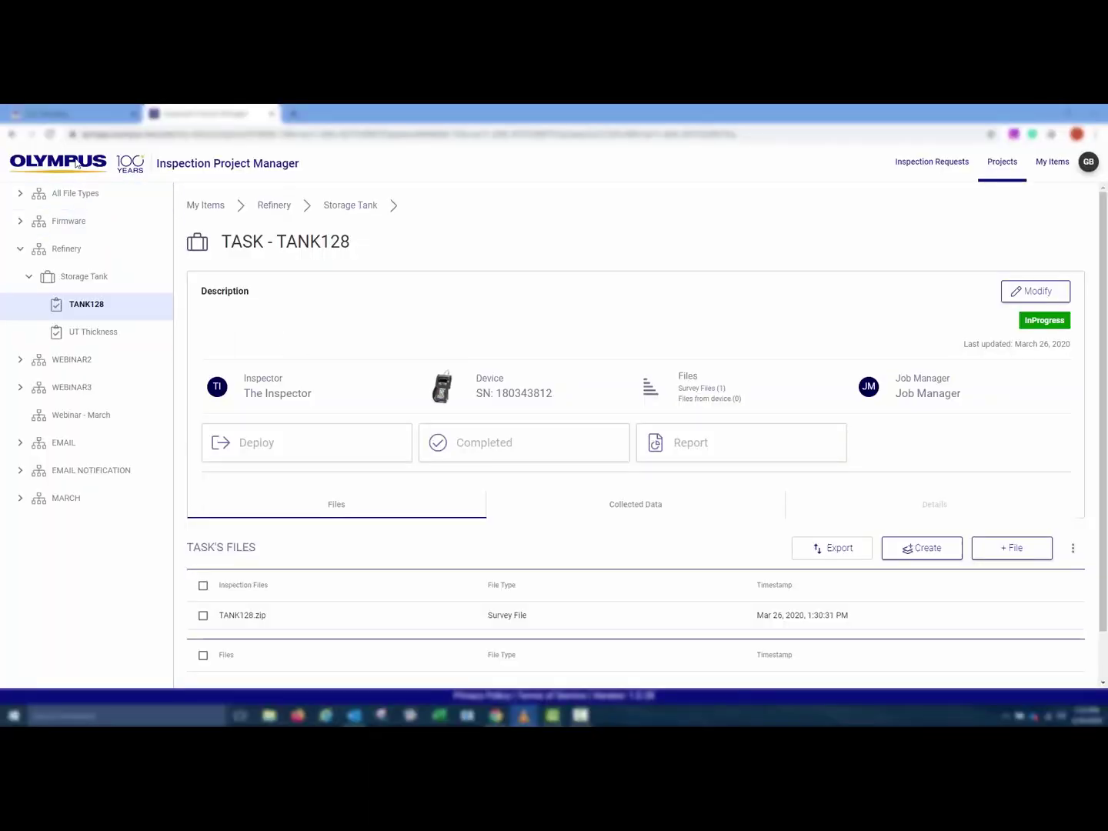
Open the collected TANK128.zip and review readings and waveforms for points 01B, 01C and 01D.
left_click(50, 134)
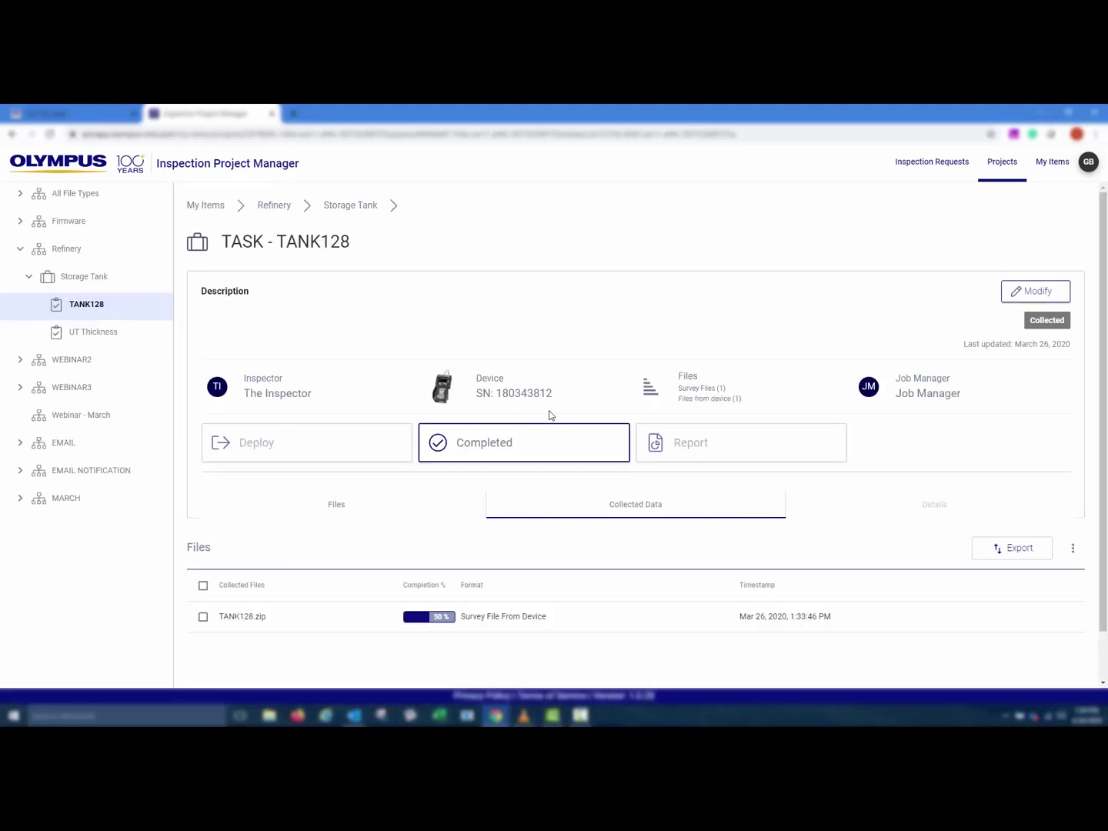
left_click(550, 625)
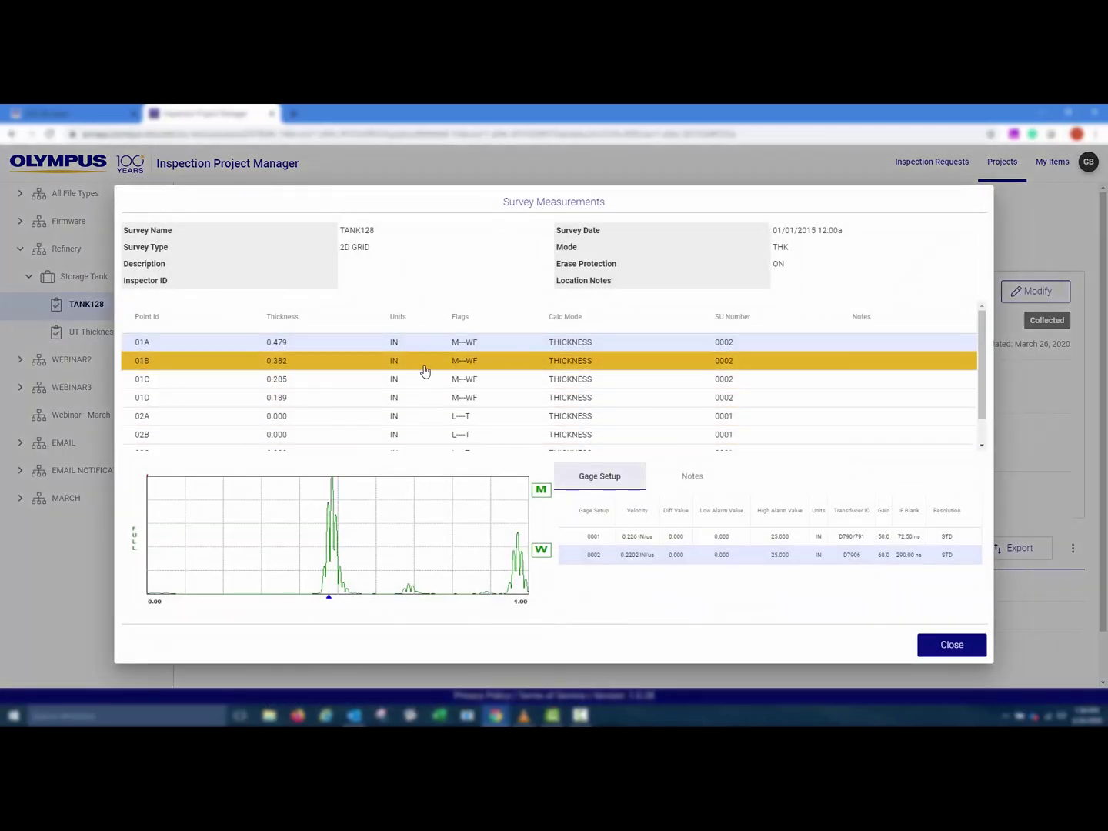
left_click(426, 364)
left_click(425, 381)
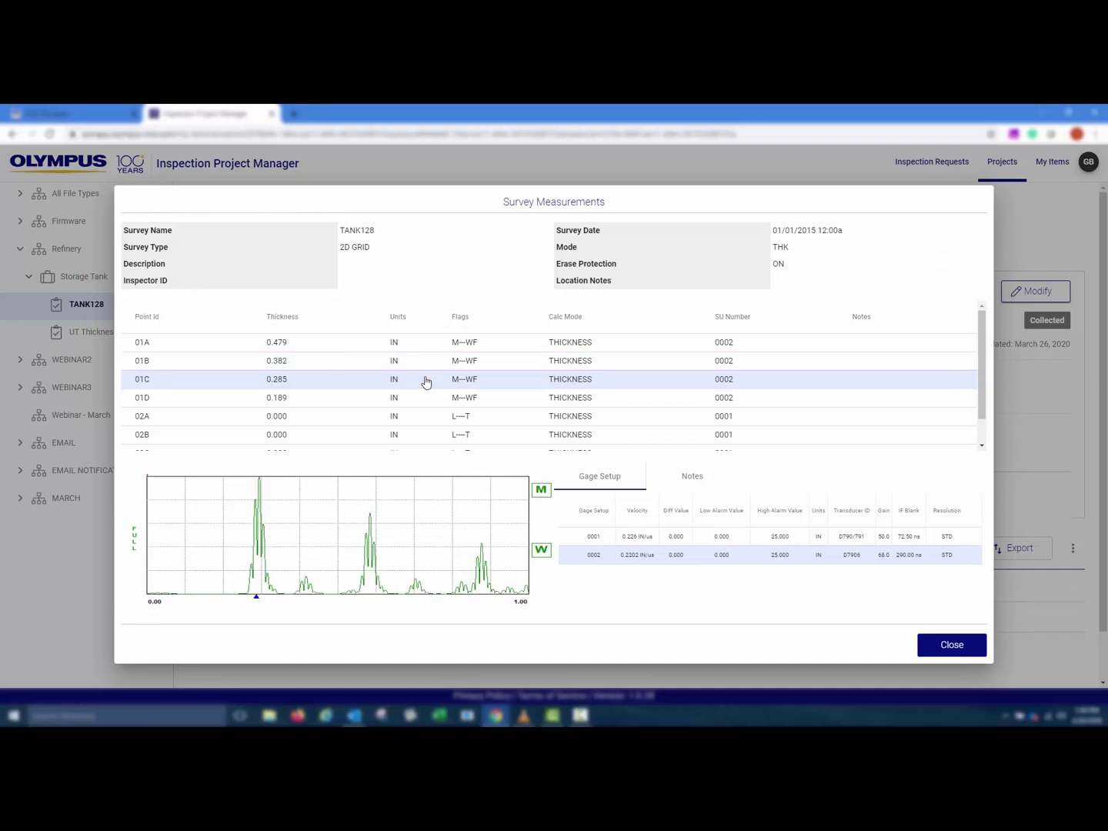
left_click(426, 398)
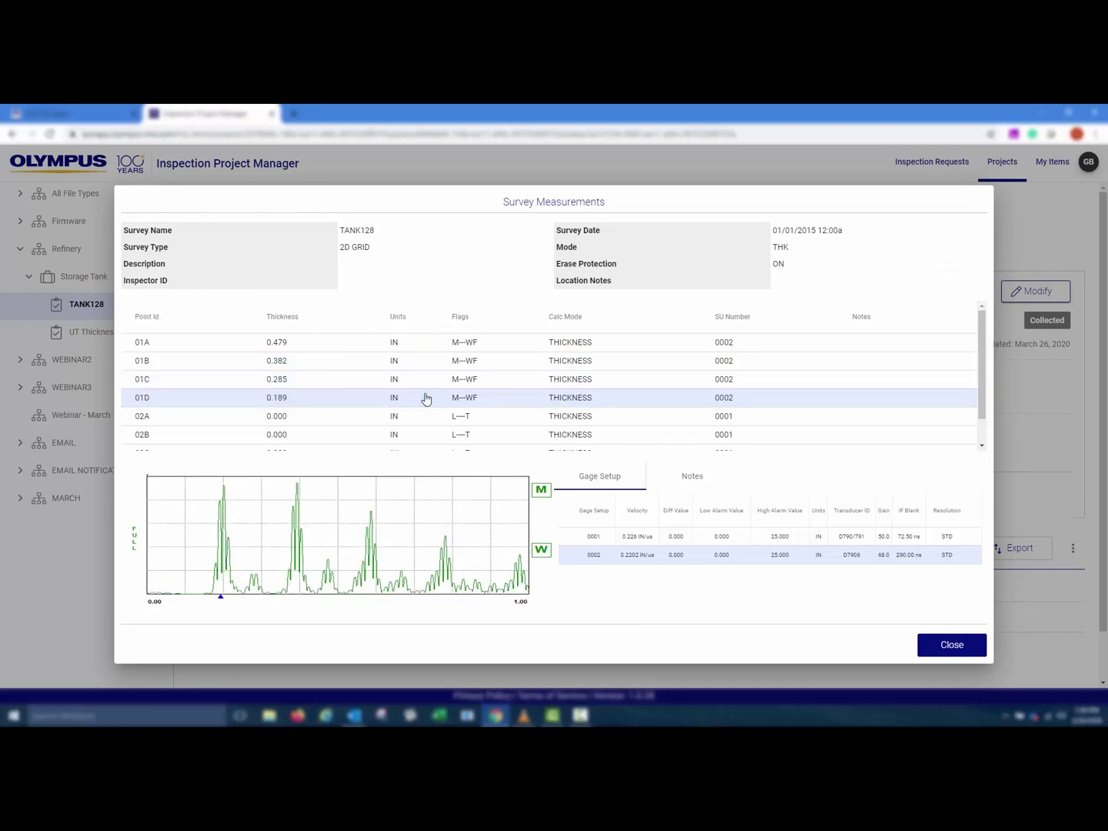
Close the Survey Measurements window for TANK128.
left_click(945, 647)
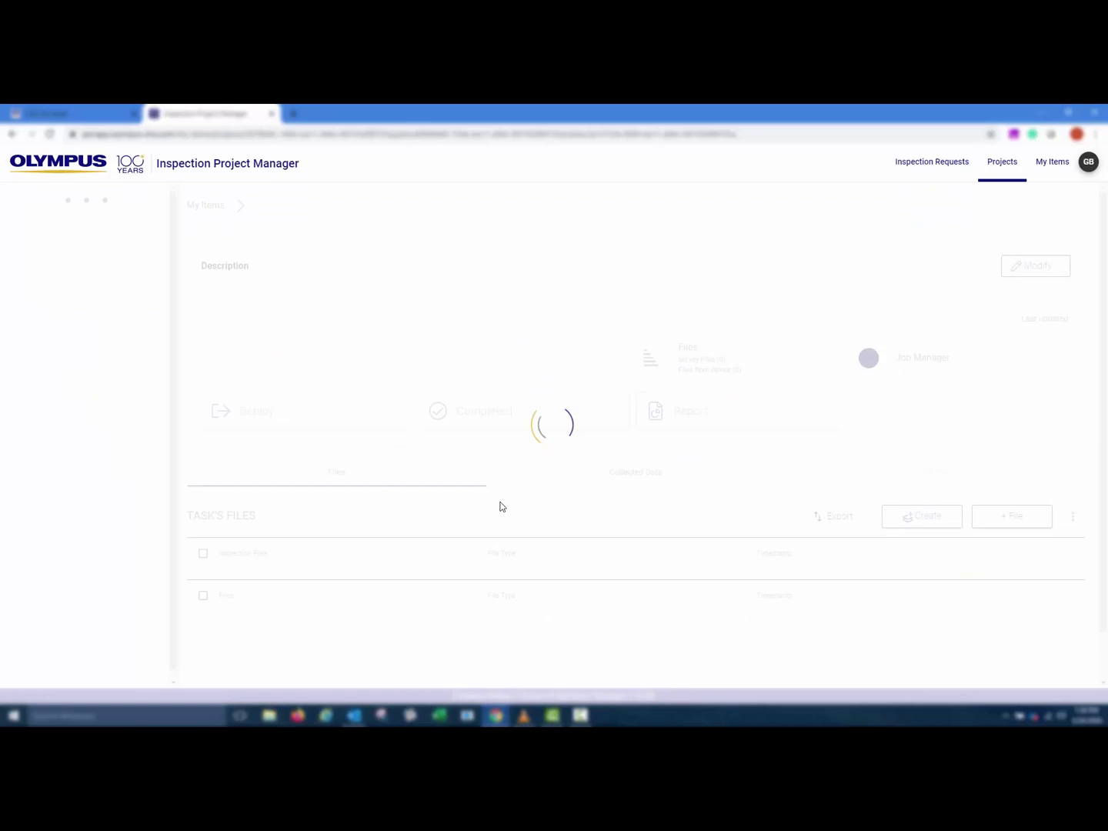
Open the 100% TANK128.zip, review readings 01B through 02D, then close the measurements.
scroll(504, 569, "down", 1)
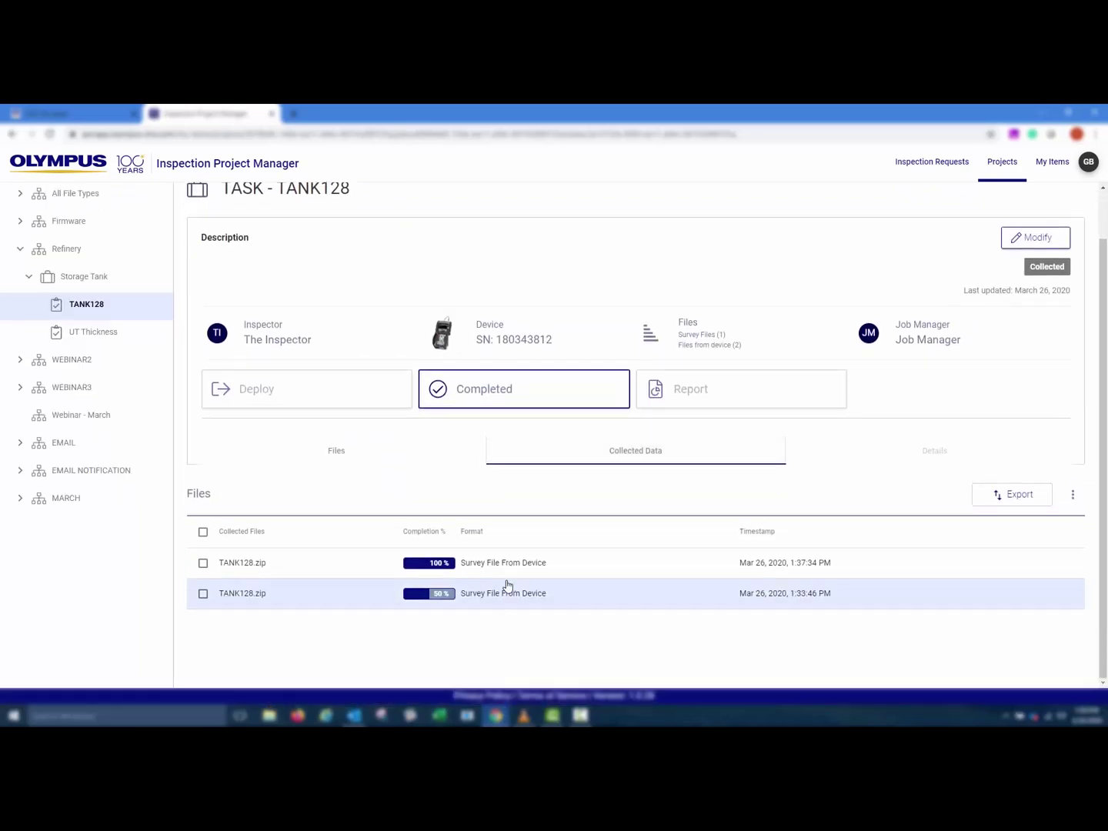
left_click(552, 571)
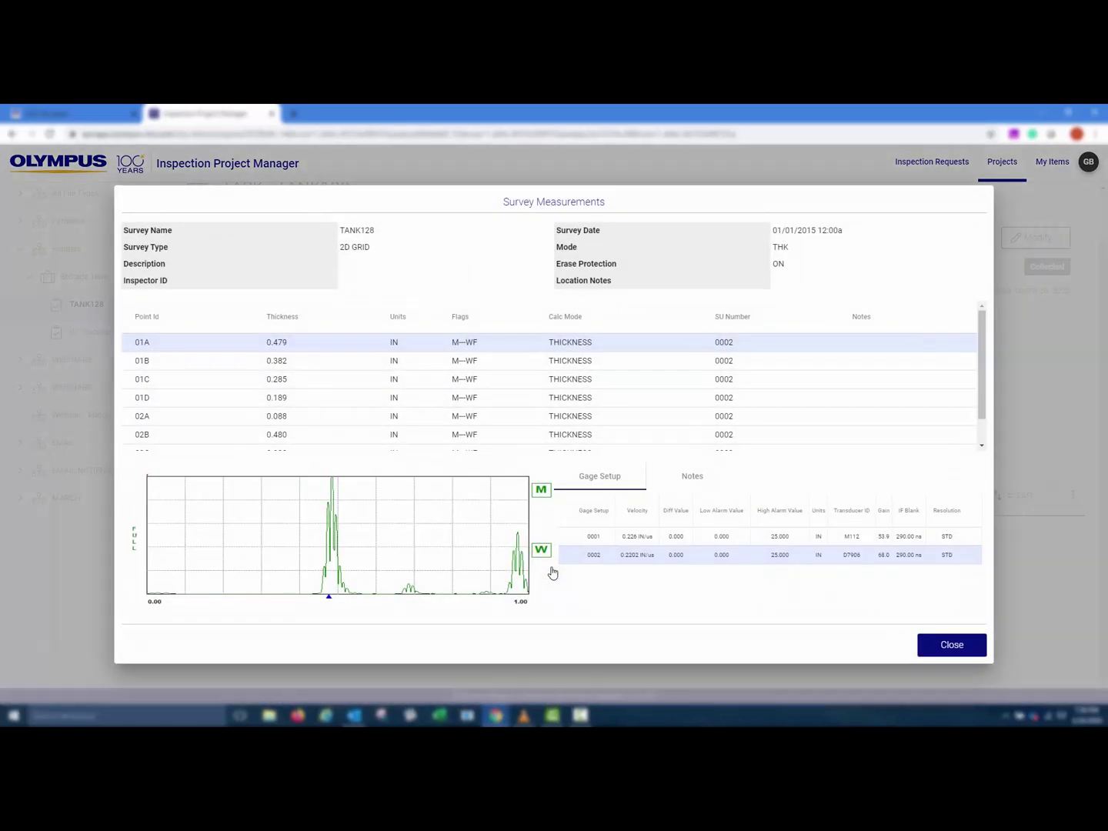
left_click(376, 367)
left_click(377, 379)
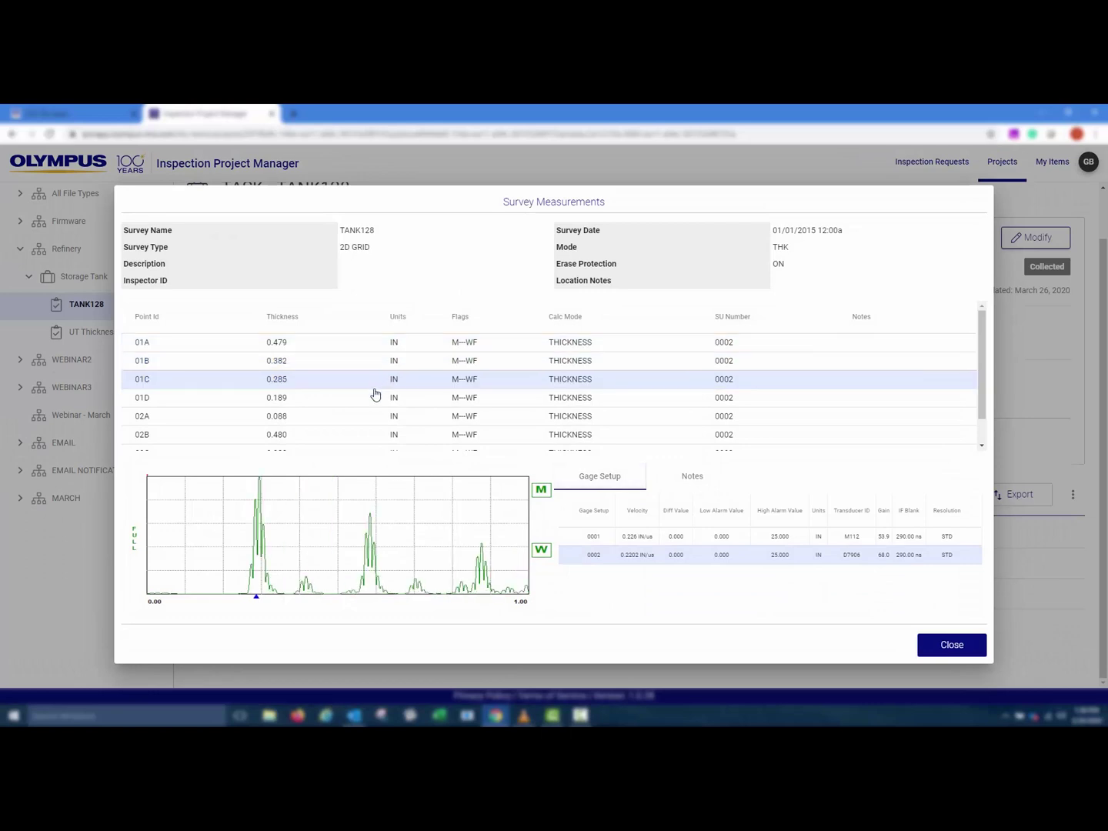
left_click(376, 397)
left_click(375, 416)
left_click(372, 435)
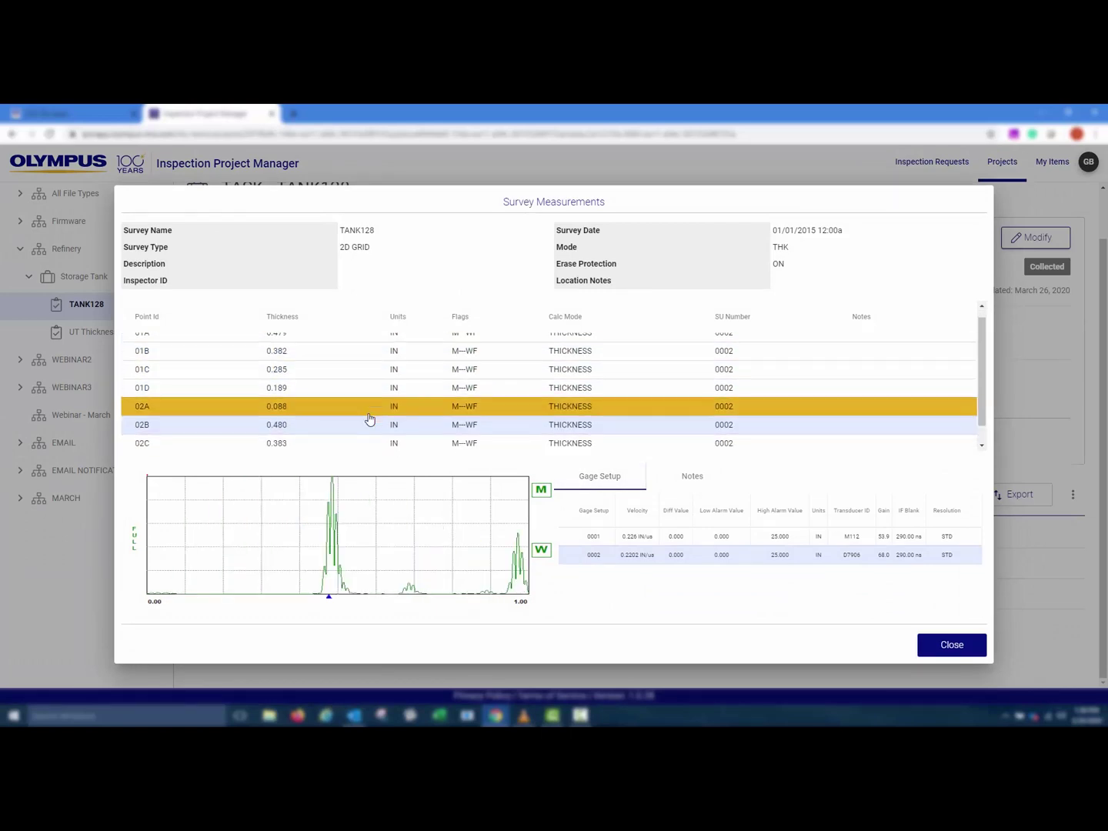
scroll(368, 421, "down", 1)
left_click(369, 421)
left_click(364, 442)
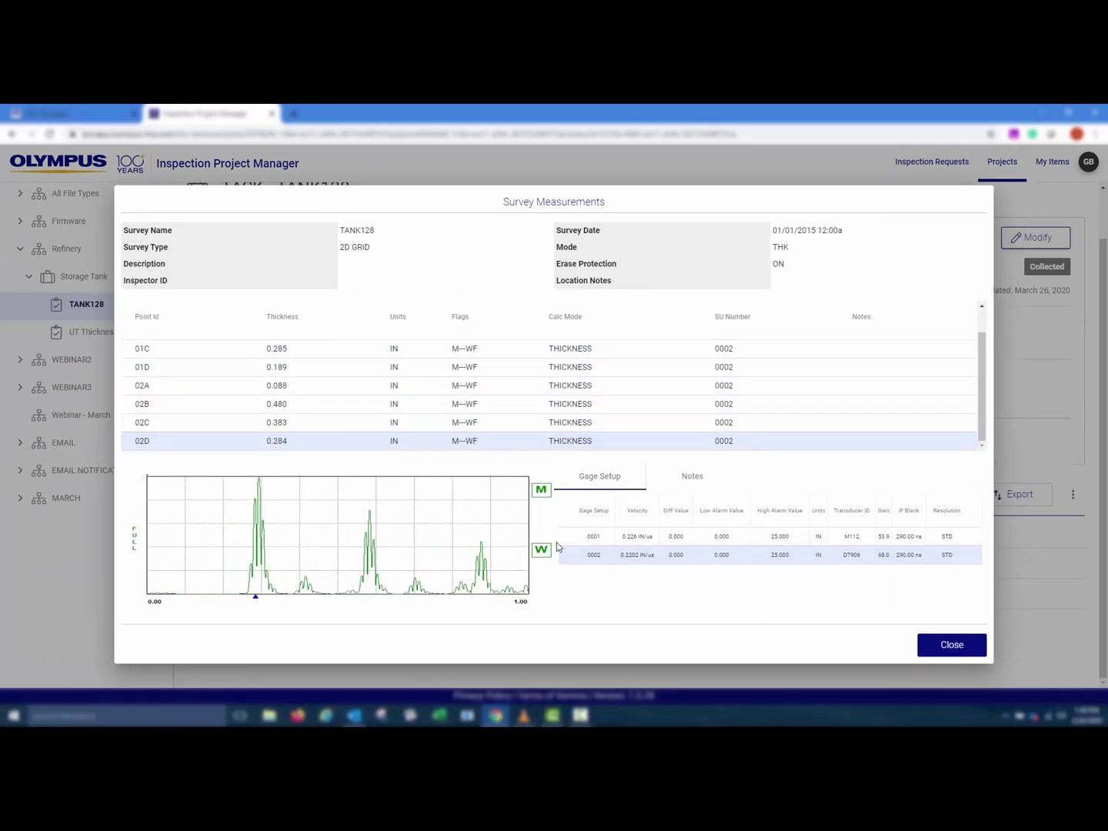
left_click(952, 645)
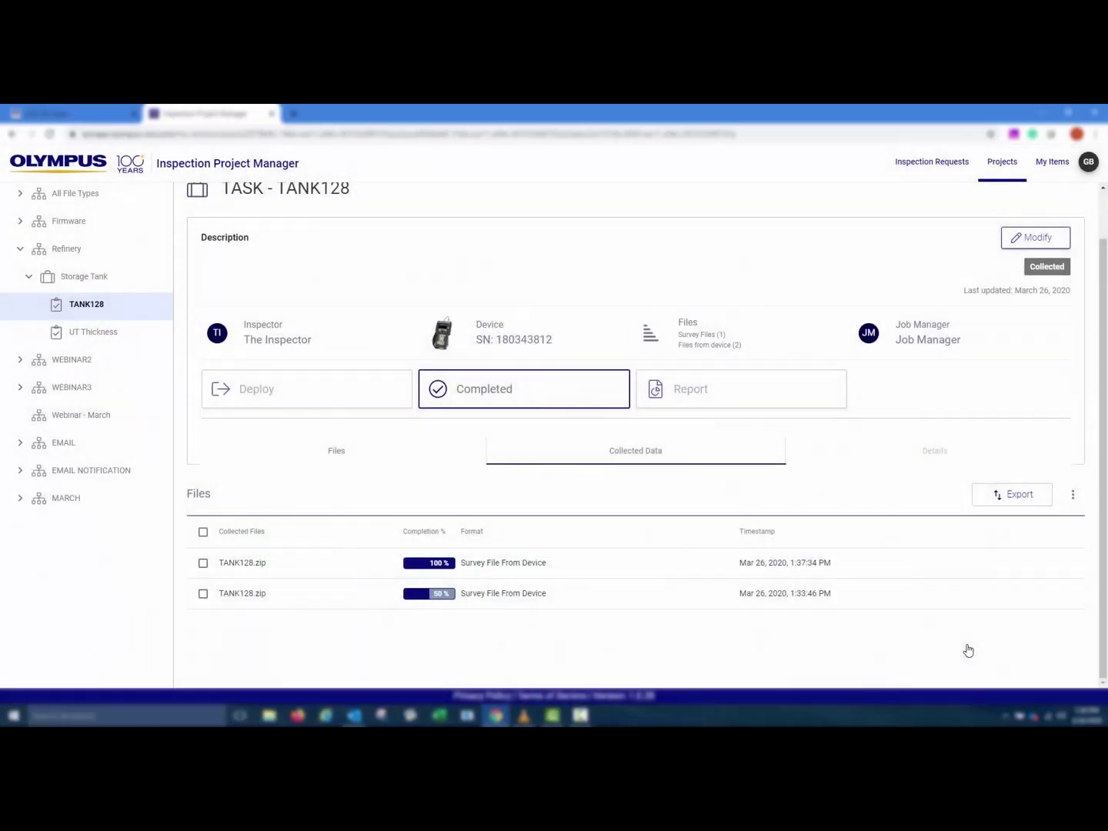
left_click(204, 562)
left_click(985, 494)
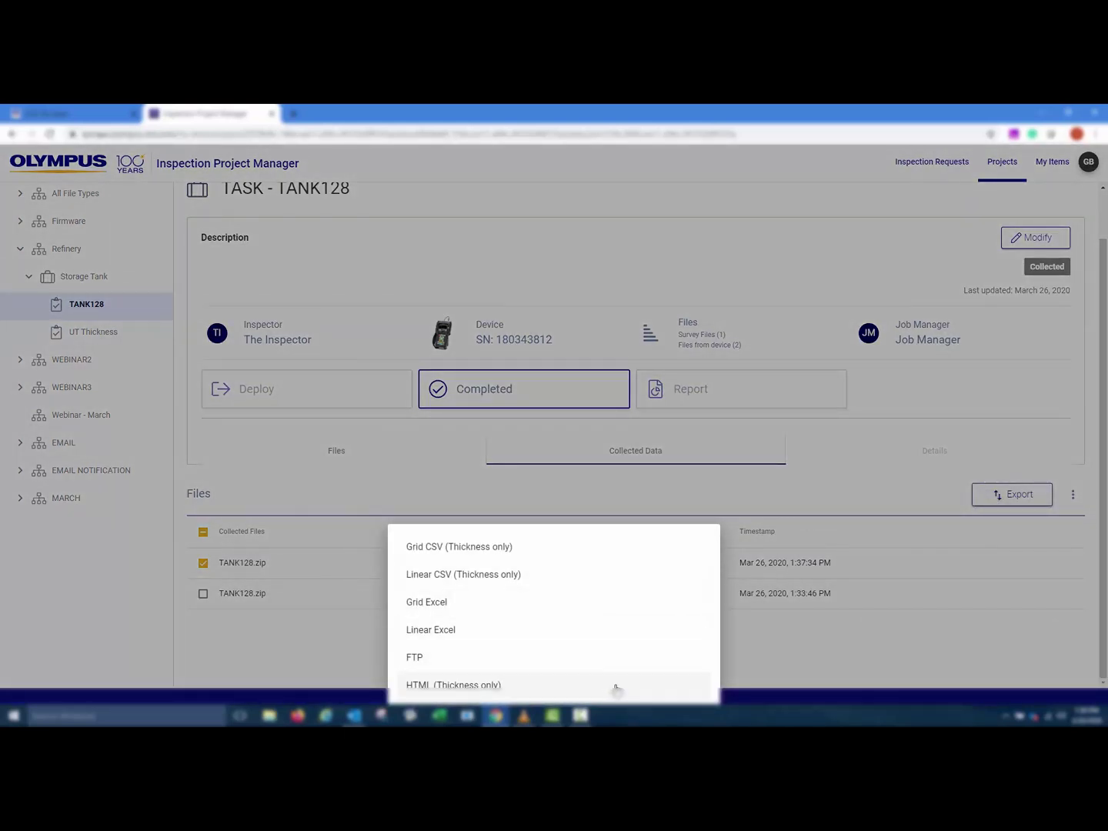
left_click(775, 662)
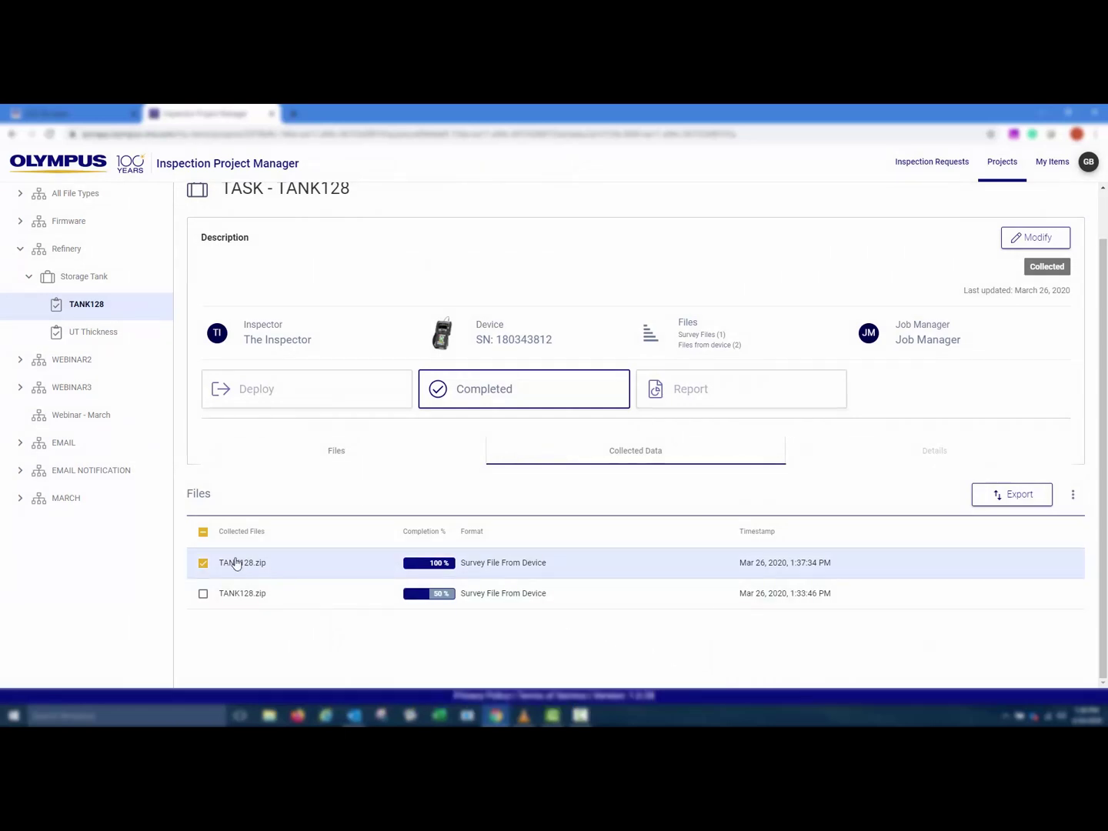
left_click(202, 563)
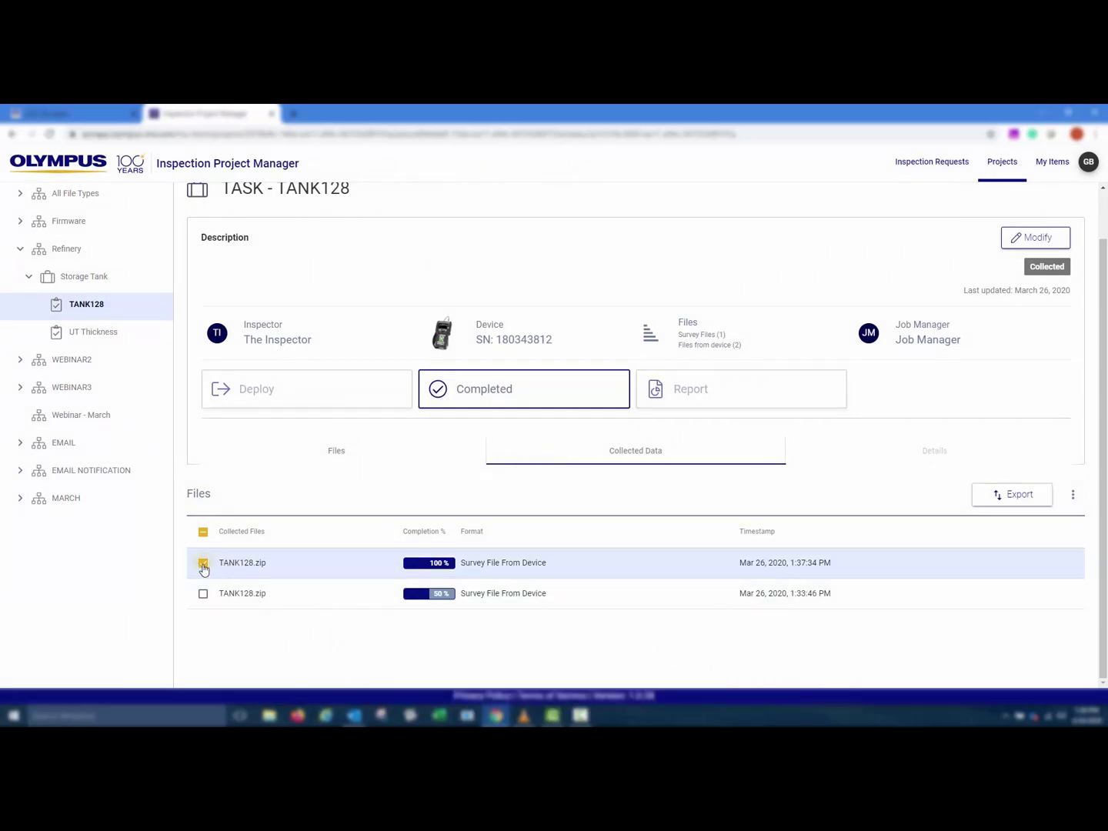
Mark TANK128 Completed and go to the Storage Tank job page.
left_click(537, 395)
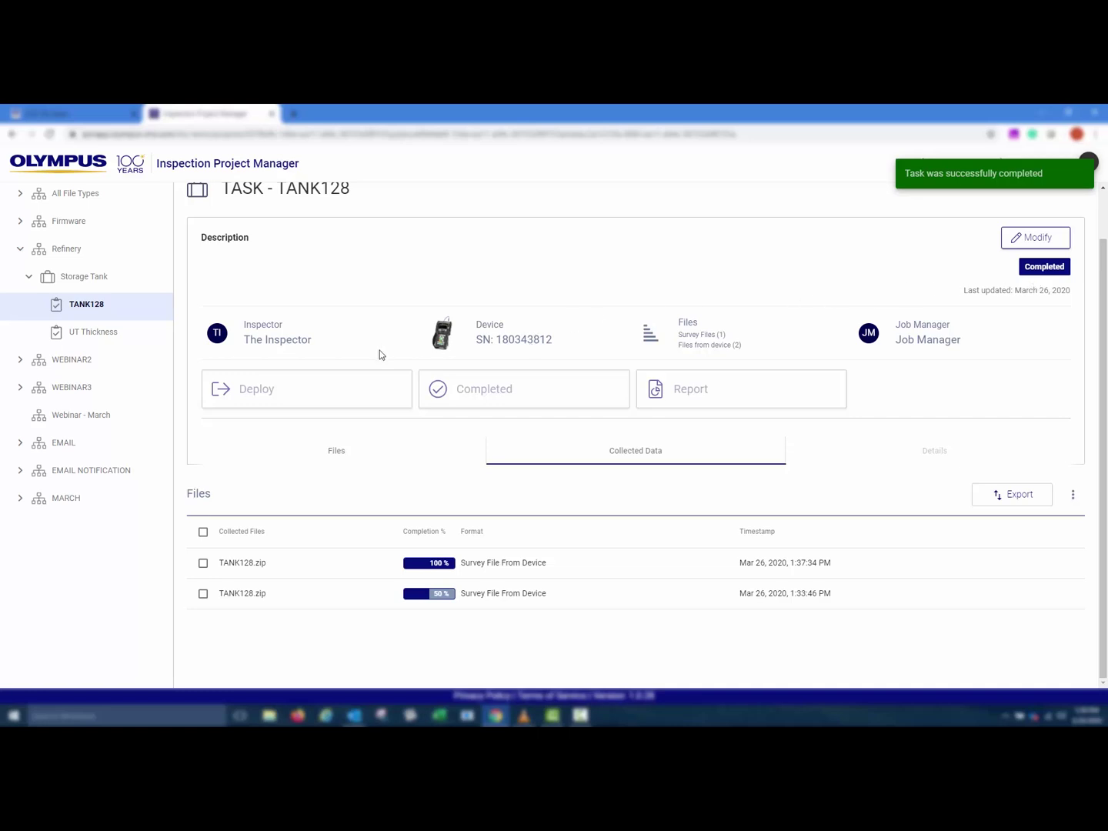
scroll(379, 353, "up", 1)
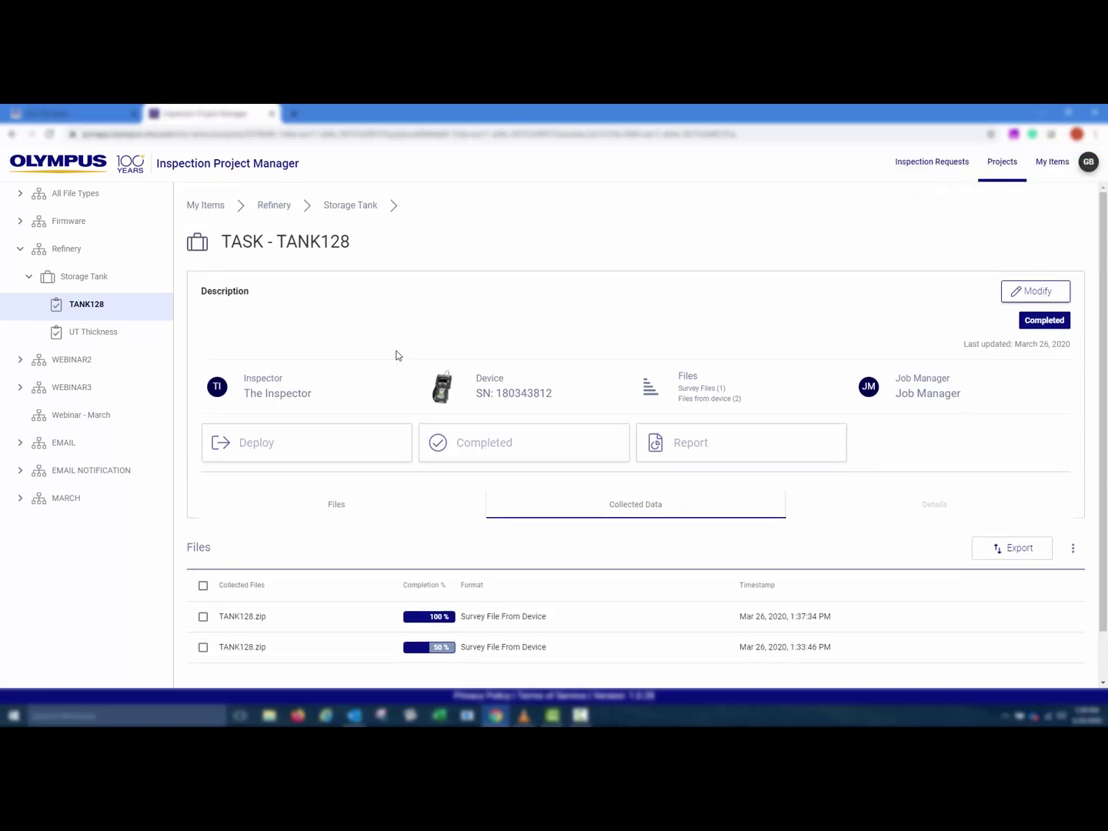
left_click(356, 206)
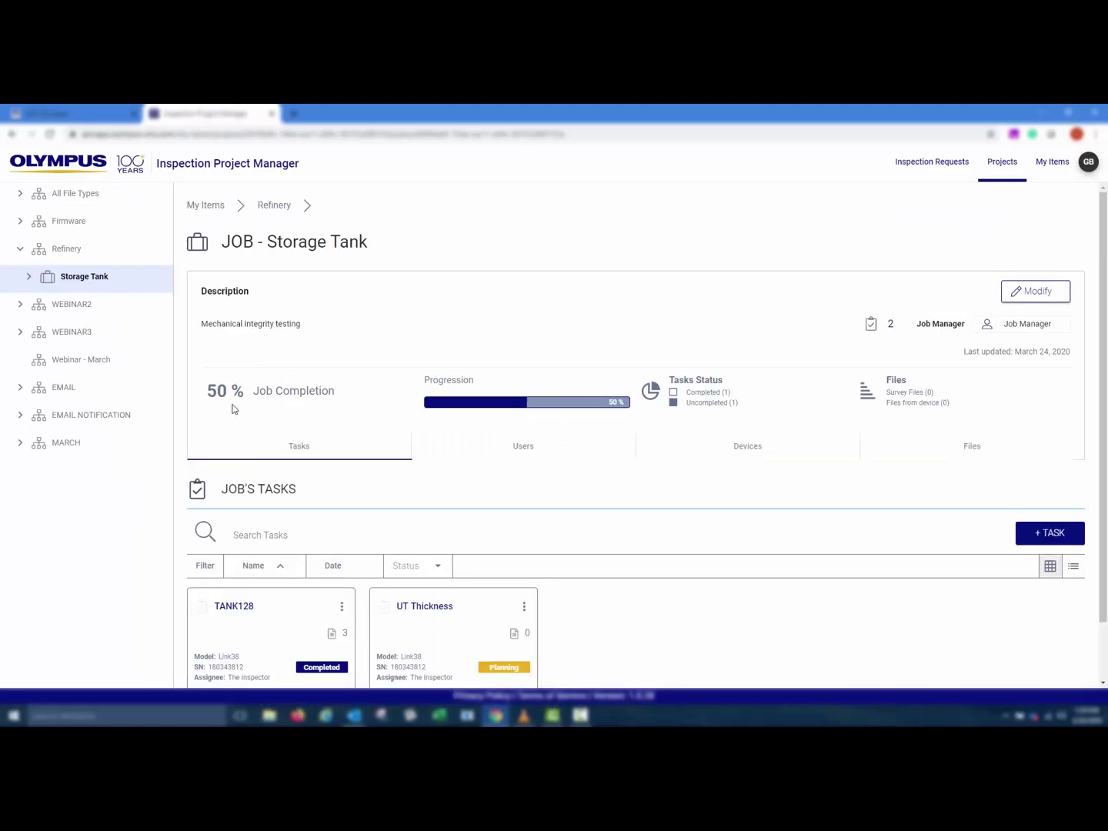
Go up to the Refinery project page to see 50% completion, Storage Tank job at 50%.
left_click(271, 206)
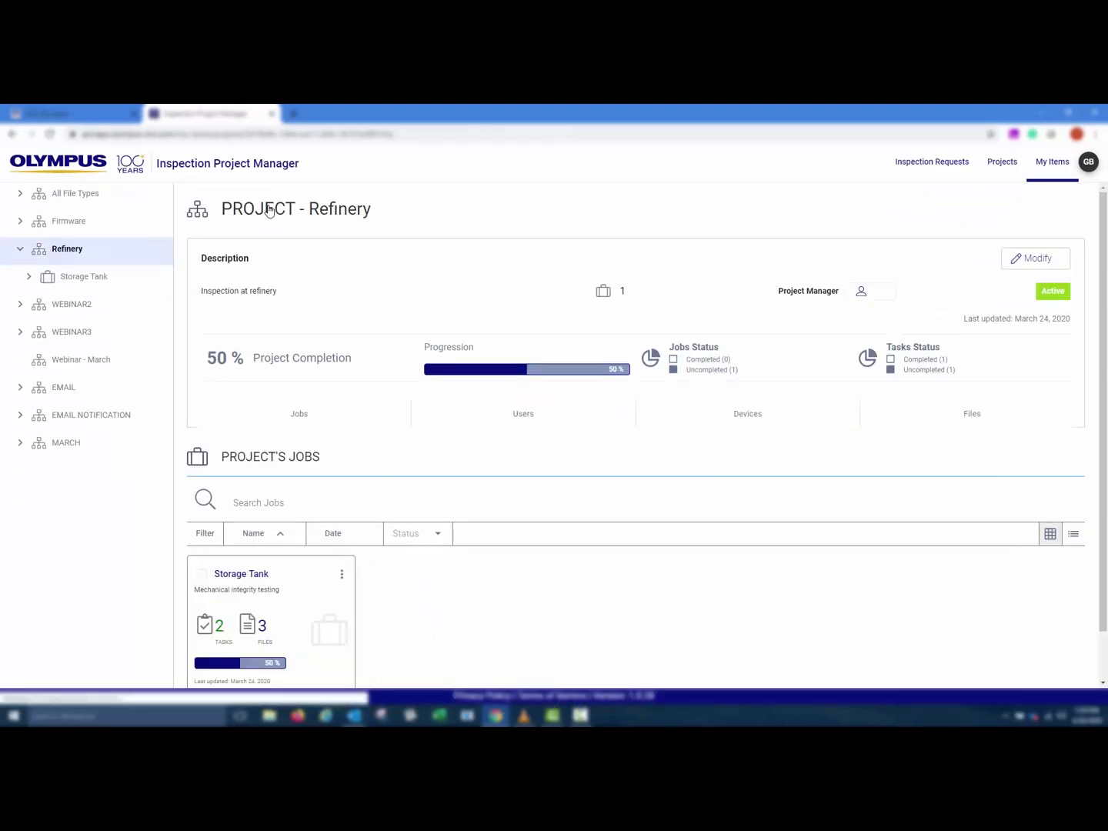